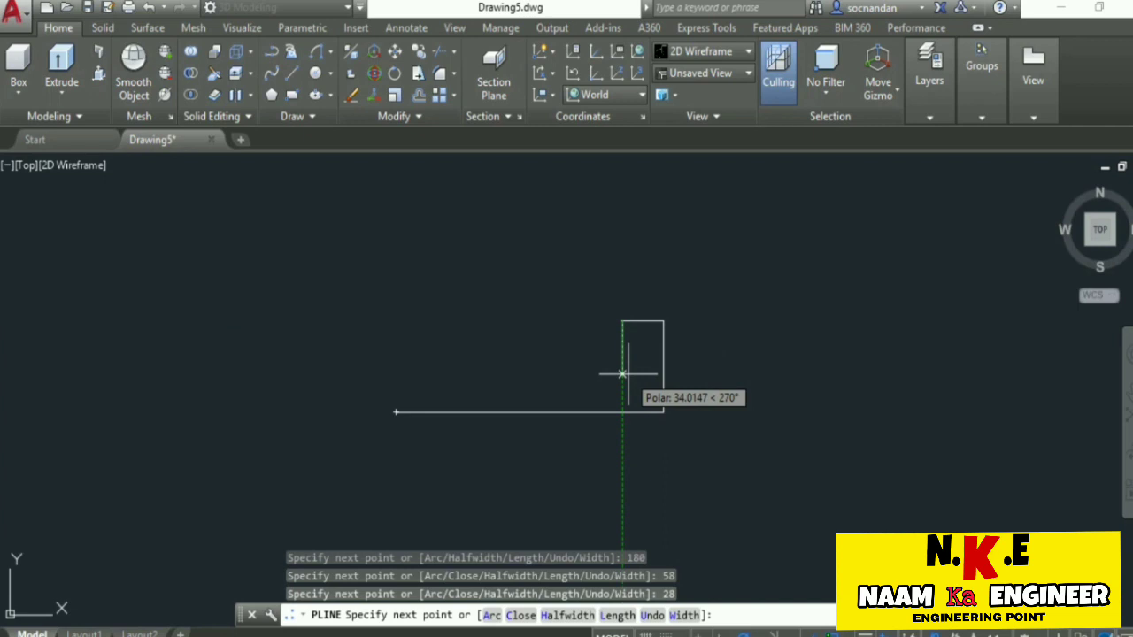
# Continue the profile polyline with segments 25 down, 120 left and 45 up, then end it.
pyautogui.write('5')
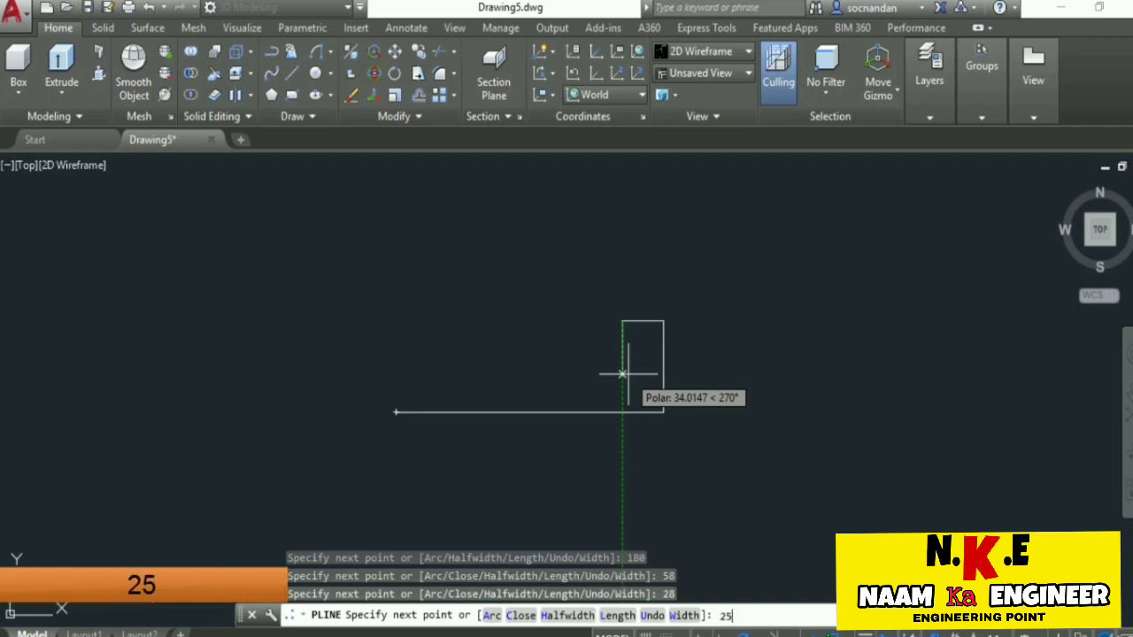
pyautogui.press('Return')
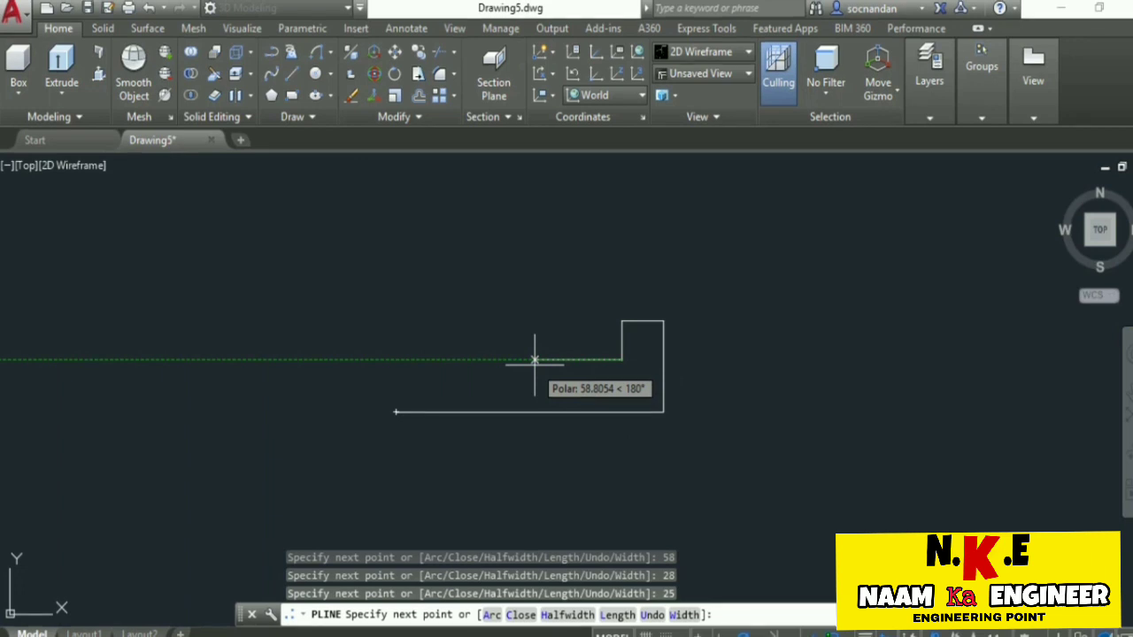
pyautogui.write('120')
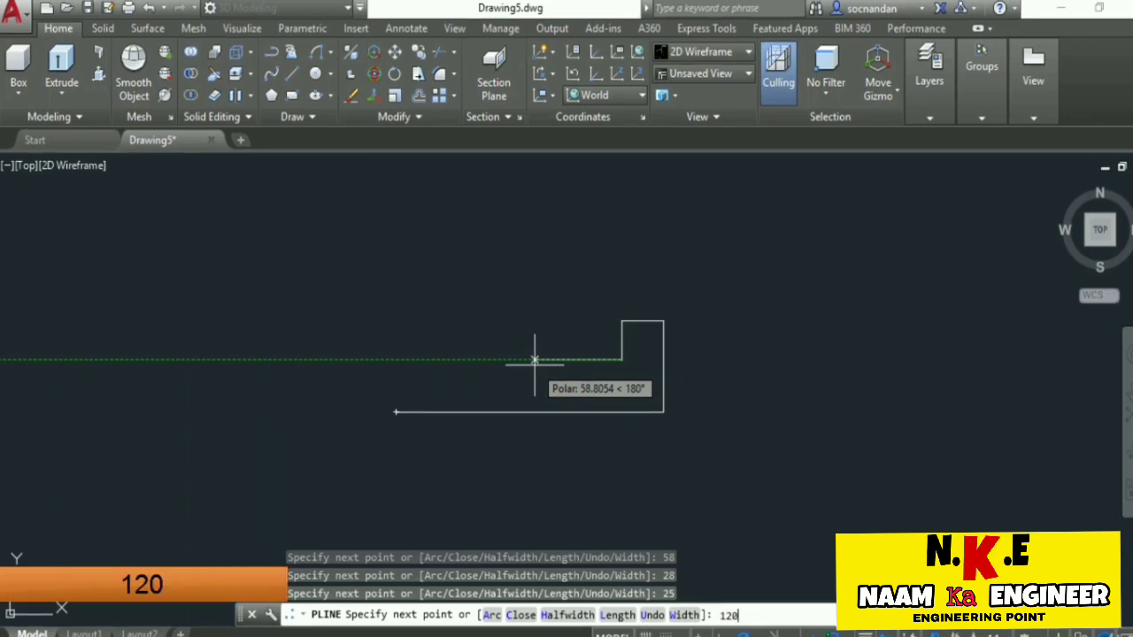
pyautogui.press('Return')
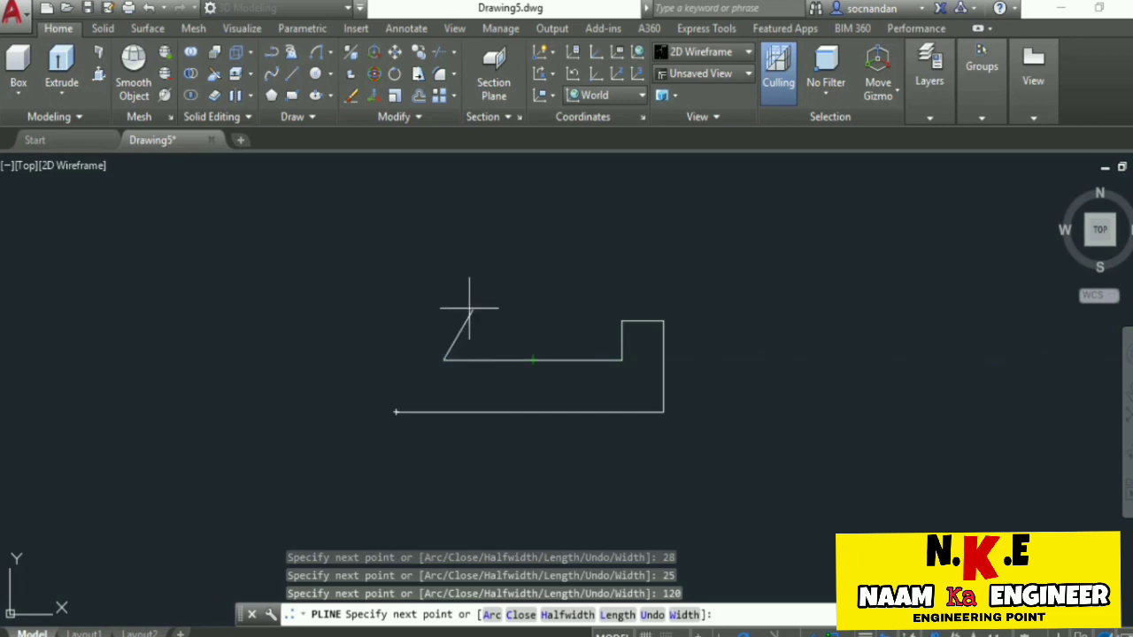
pyautogui.write('45')
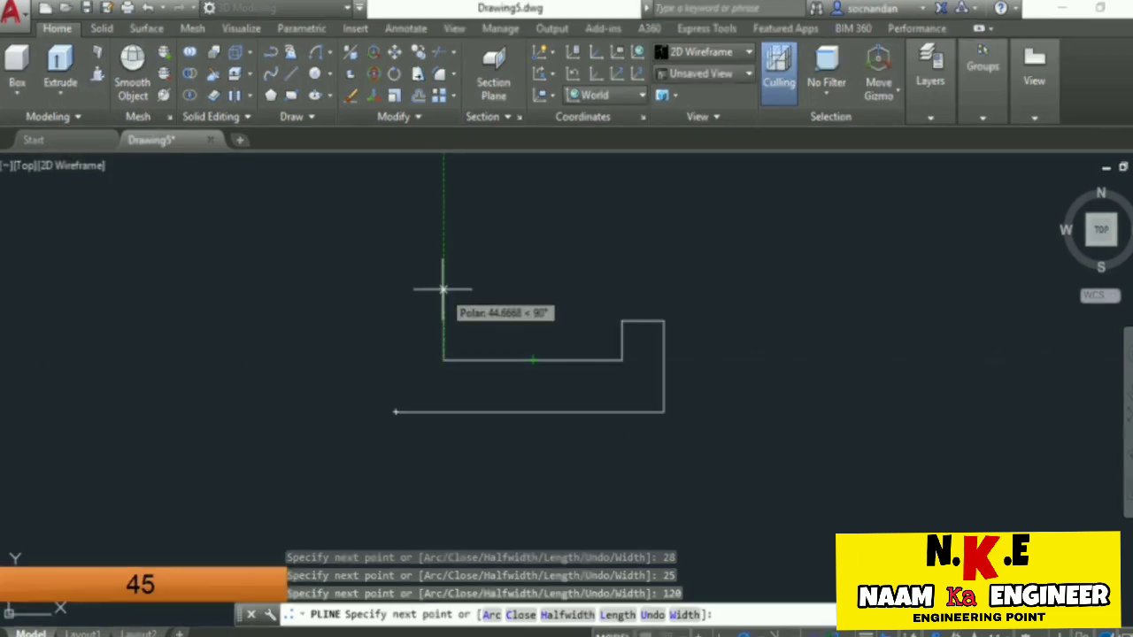
pyautogui.press('Return')
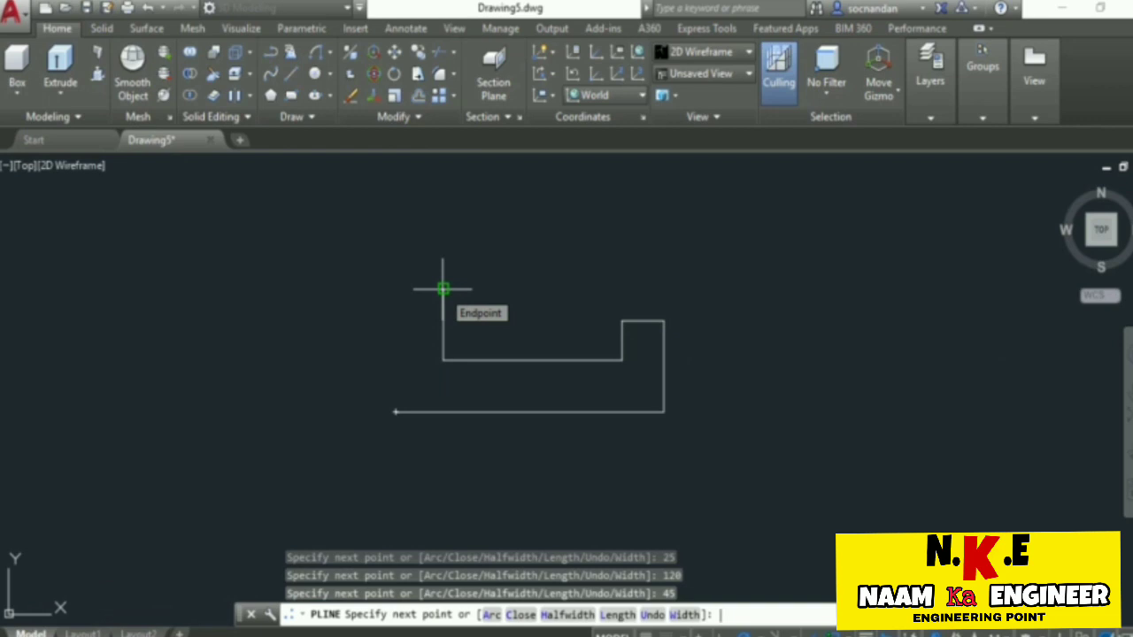
pyautogui.press('Return')
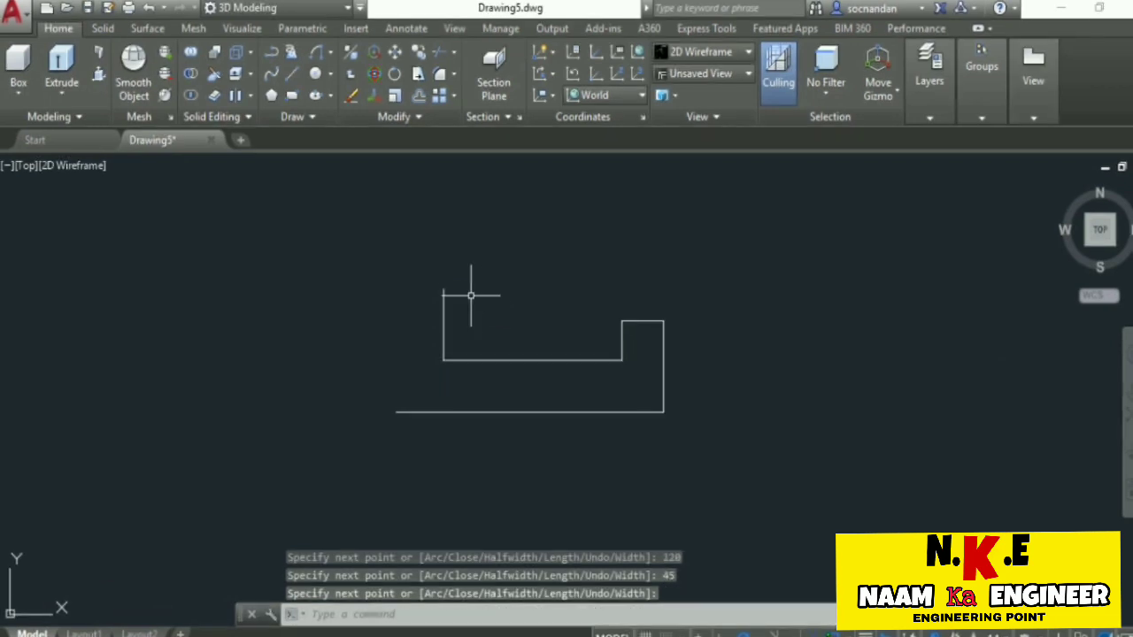
# Draw a polyline from the open left end of the bottom edge, 50 up and 4 to the right.
pyautogui.press('Return')
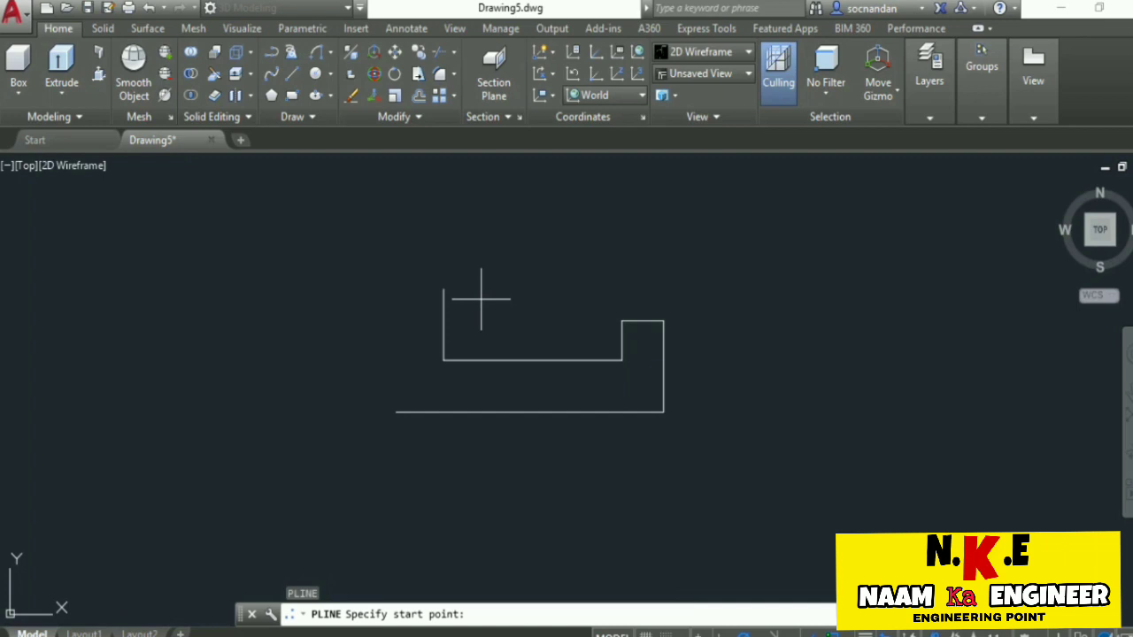
pyautogui.click(396, 412)
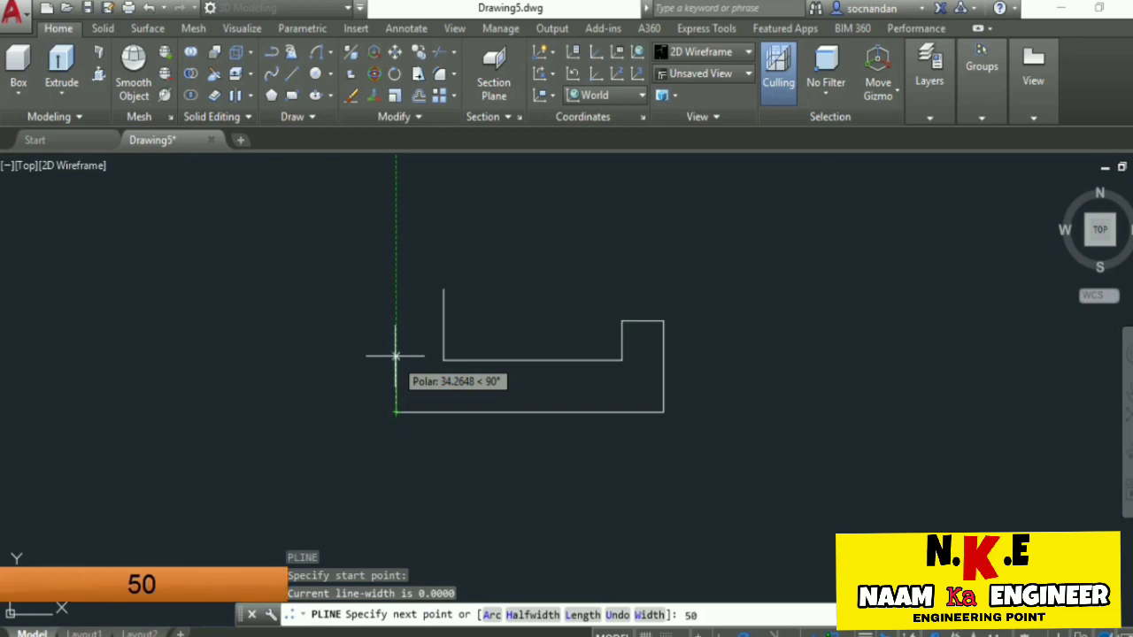
pyautogui.press('Return')
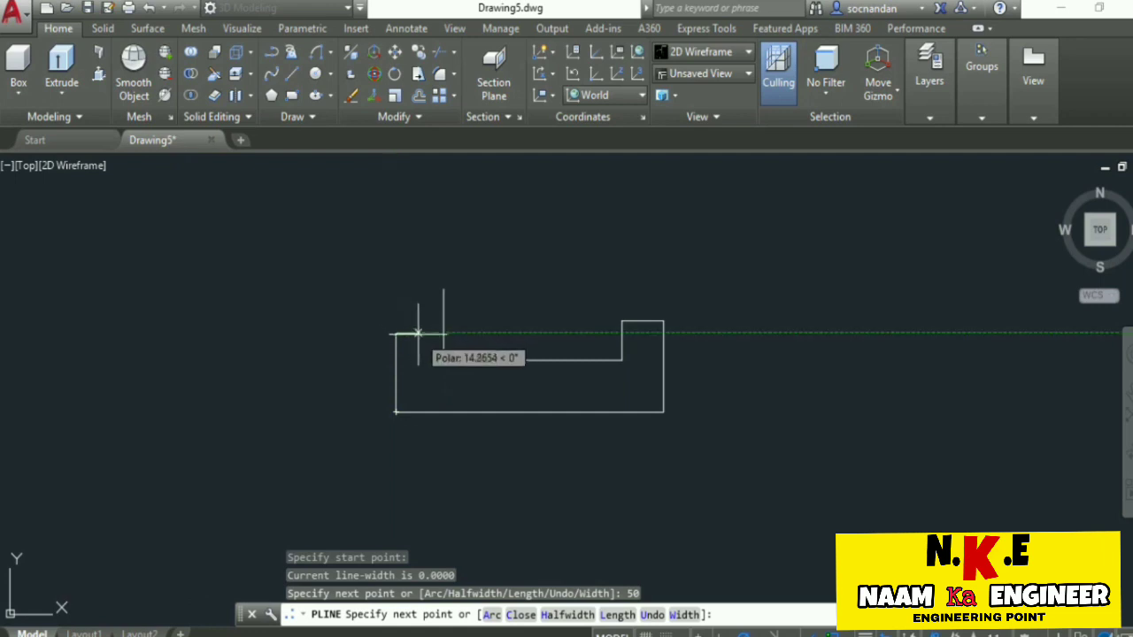
pyautogui.press('Return')
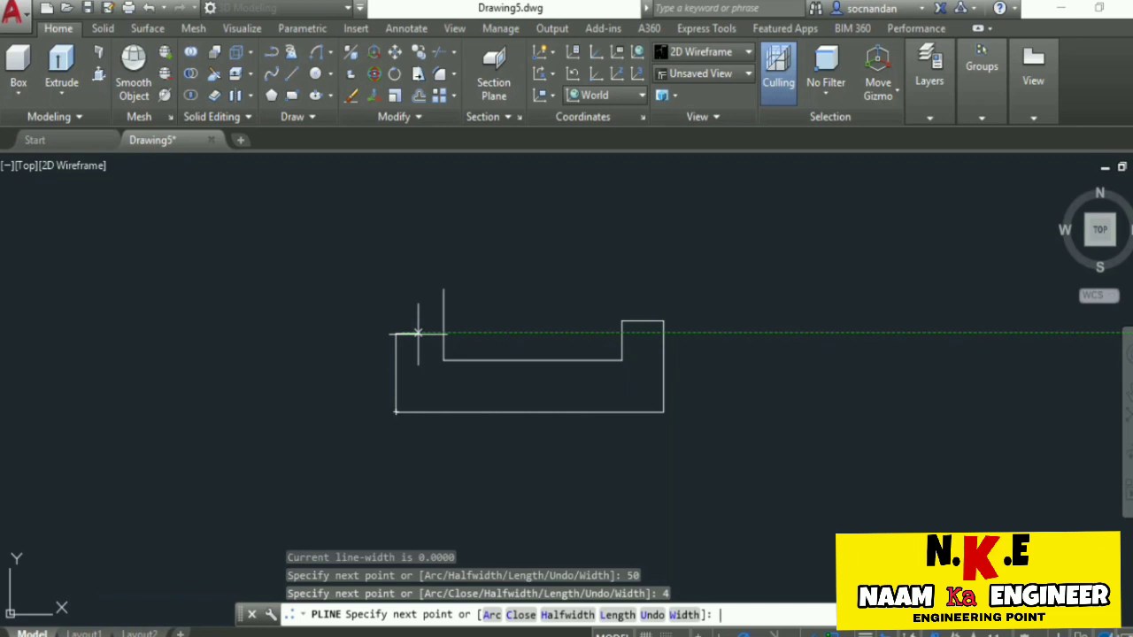
pyautogui.press('Return')
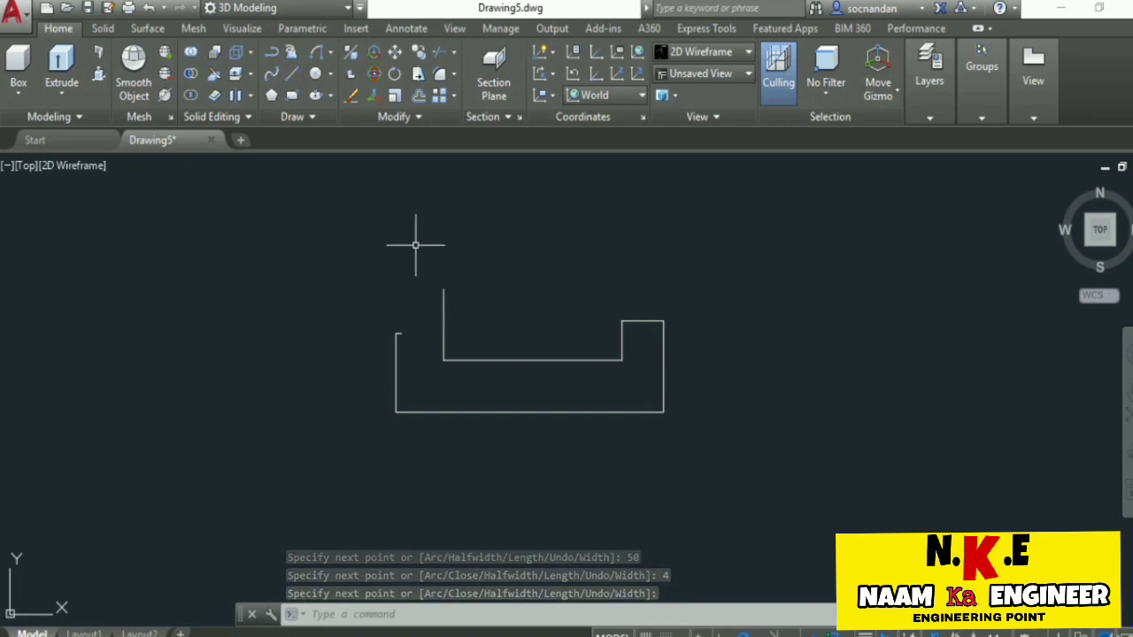
# Close the profile with a Start, End, Radius arc of radius 28 from the top of the 45 segment to the short 4 segment's end.
pyautogui.click(331, 53)
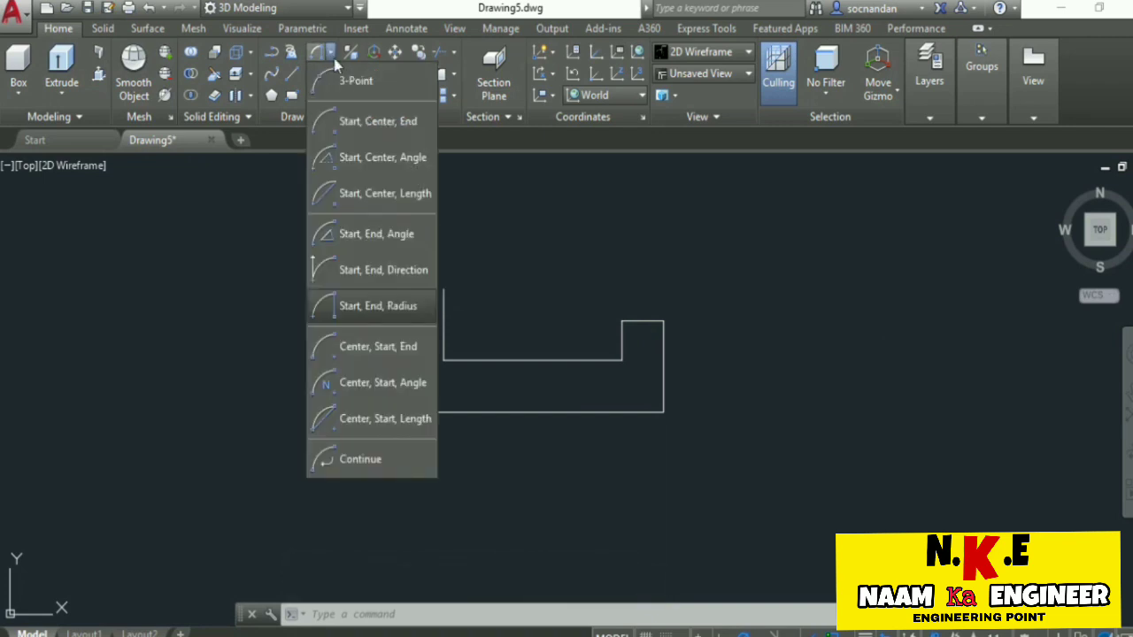
pyautogui.click(400, 306)
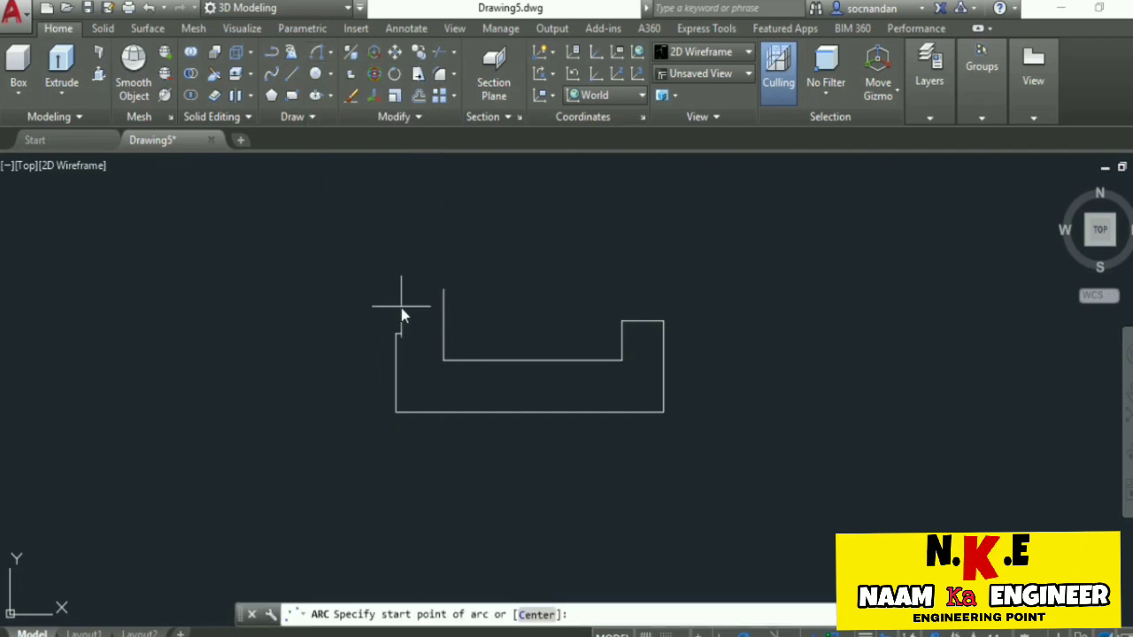
pyautogui.click(444, 289)
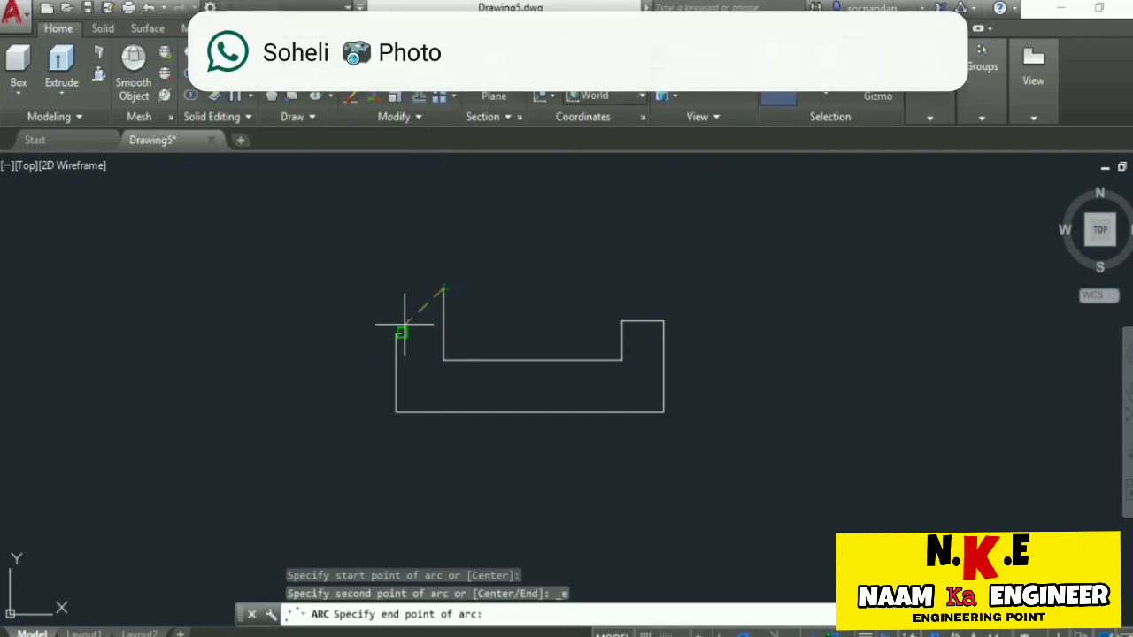
pyautogui.click(400, 332)
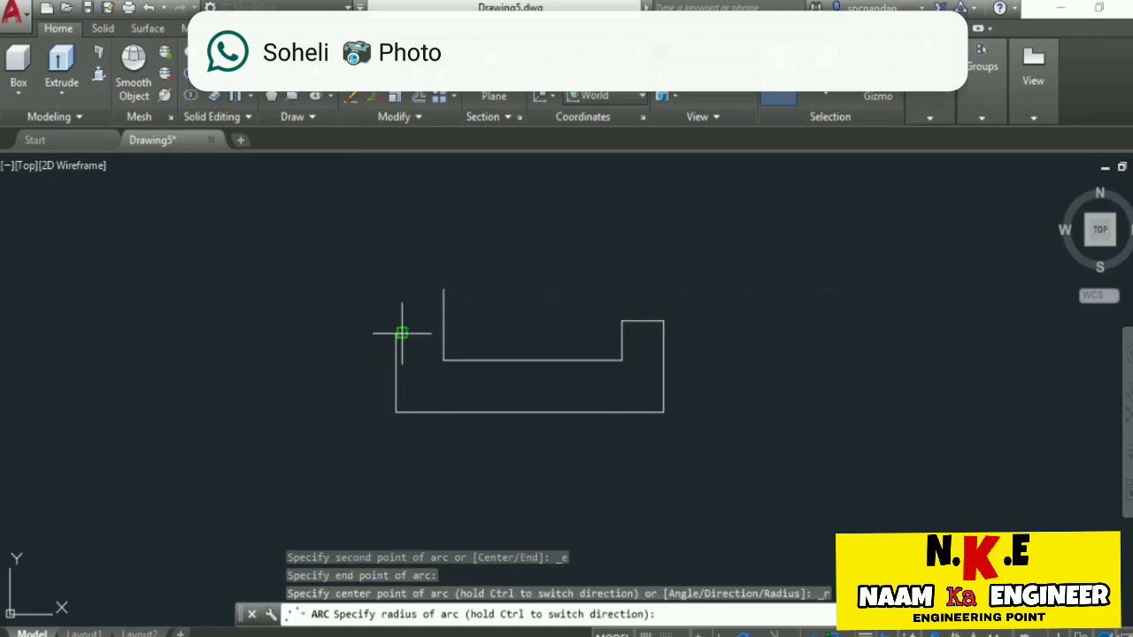
pyautogui.write('28')
pyautogui.press('Return')
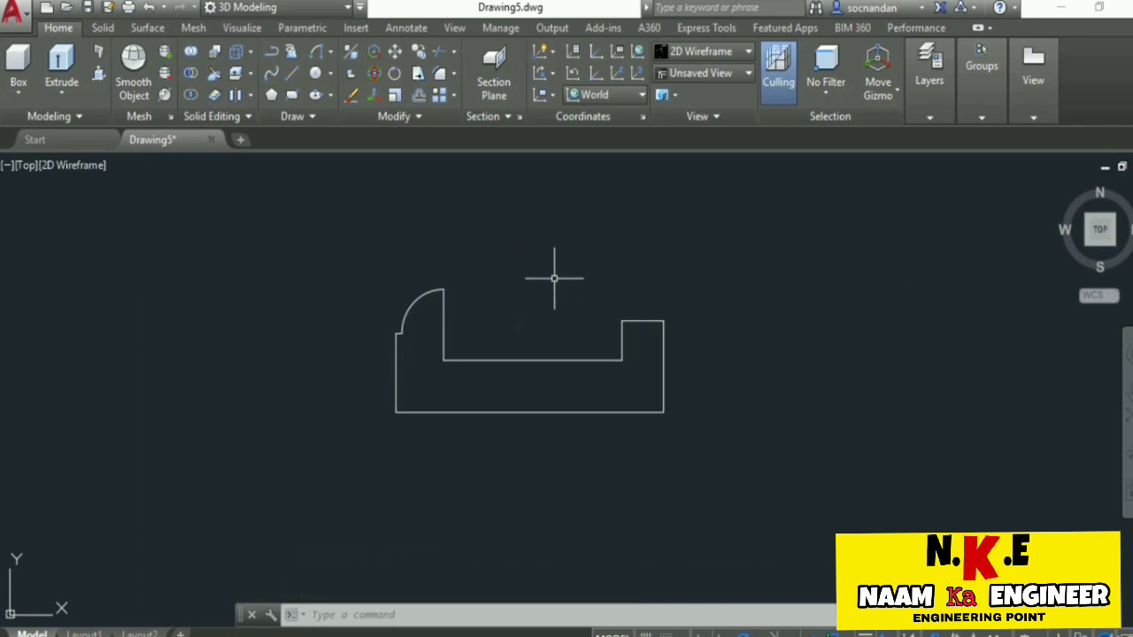
# Presspull the closed profile area to a height of 70 in an isometric view.
pyautogui.click(1063, 192)
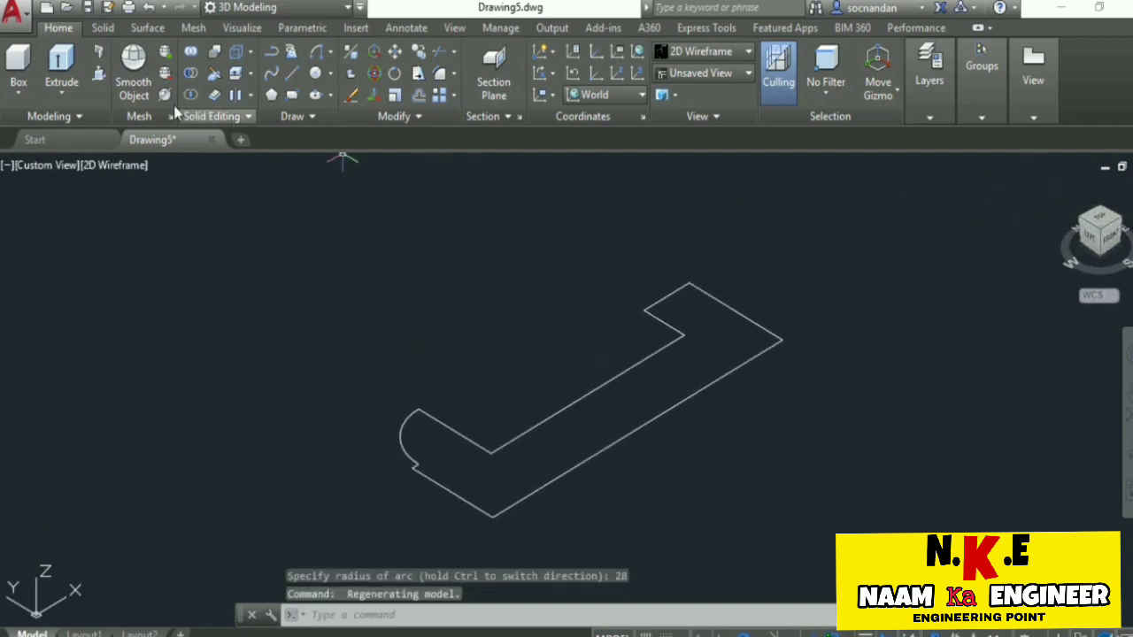
pyautogui.click(99, 76)
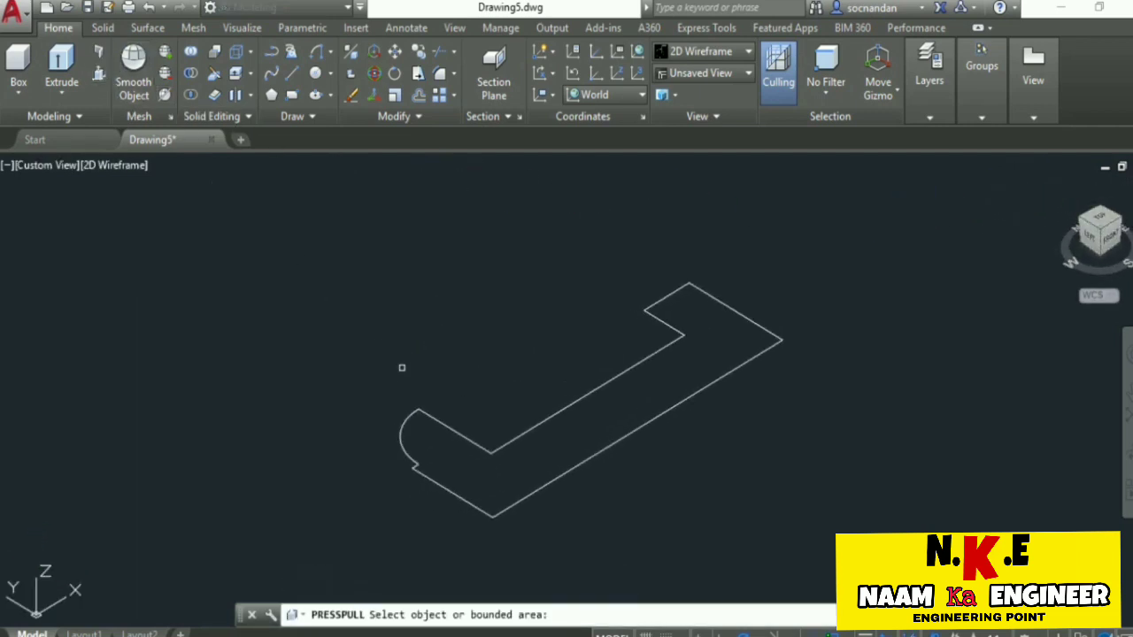
pyautogui.click(562, 442)
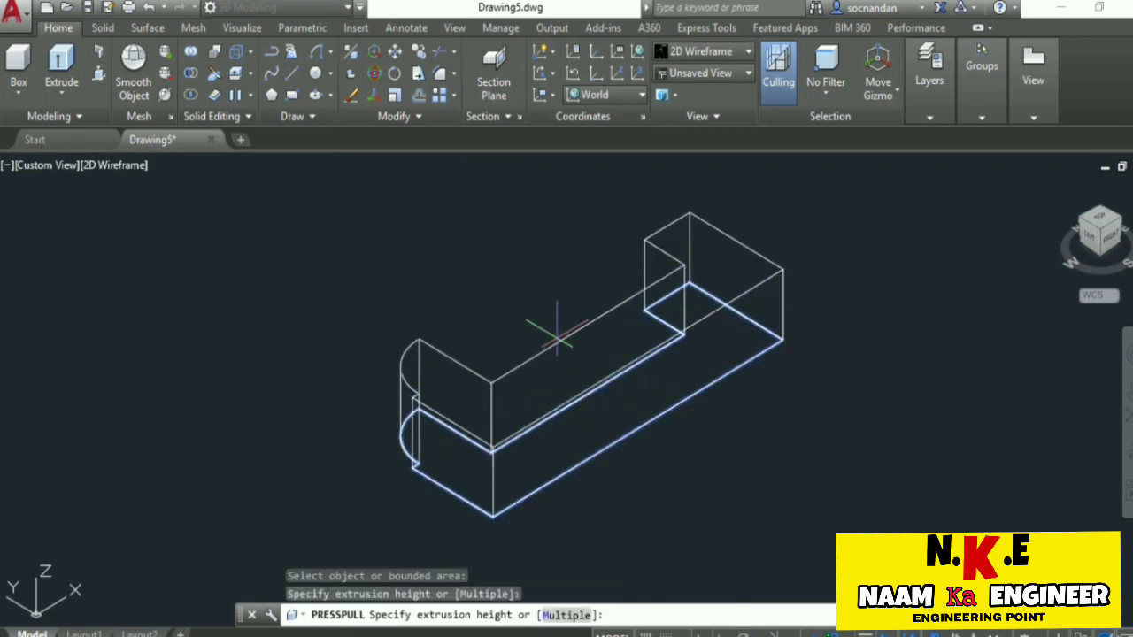
pyautogui.write('70')
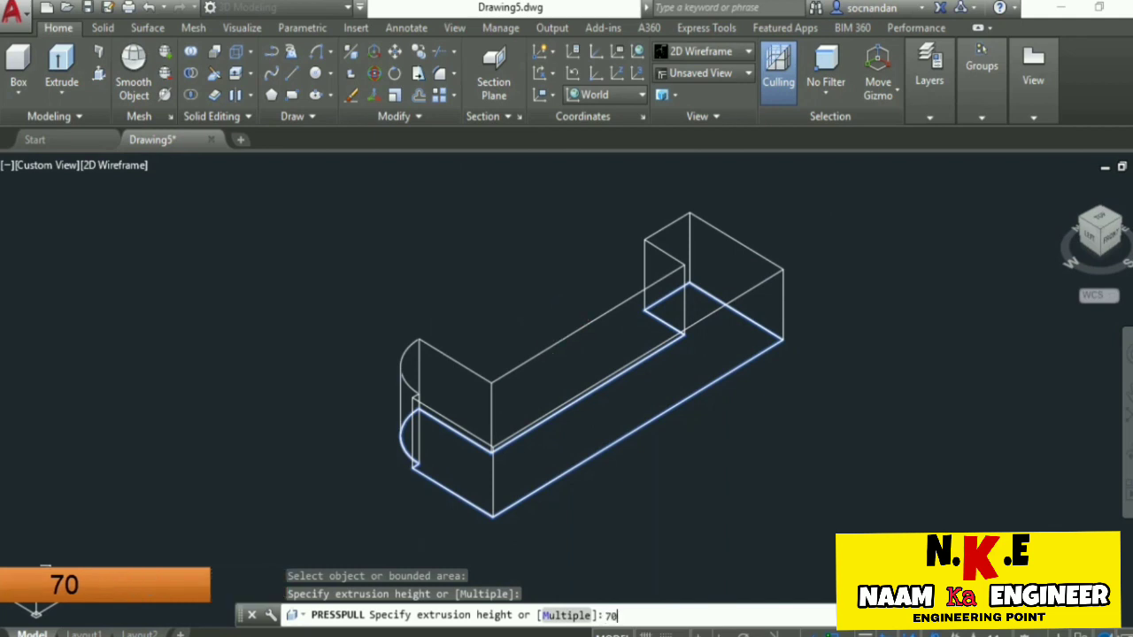
pyautogui.press('Return')
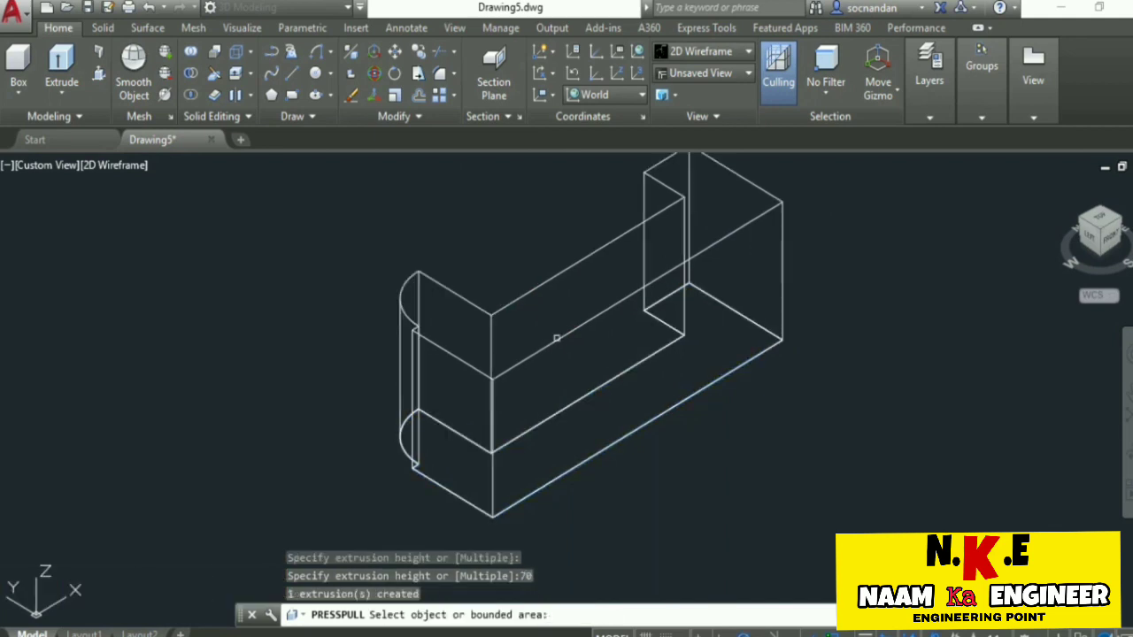
pyautogui.press('Return')
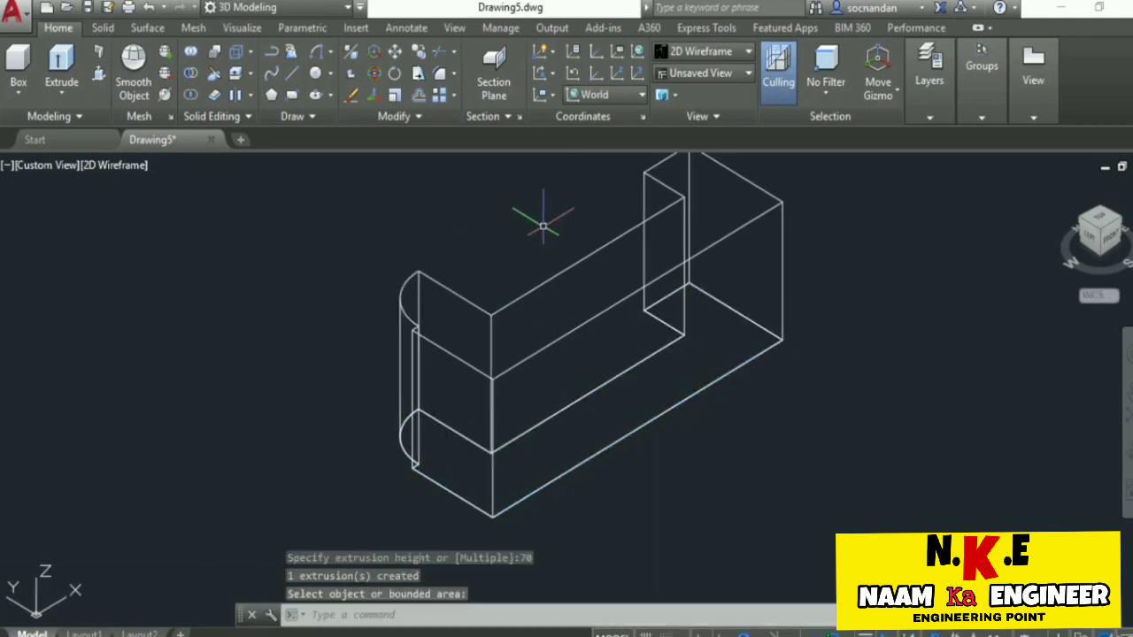
# Apply the Shaded visual style and free-orbit the solid to inspect its seat-like shape.
pyautogui.click(724, 56)
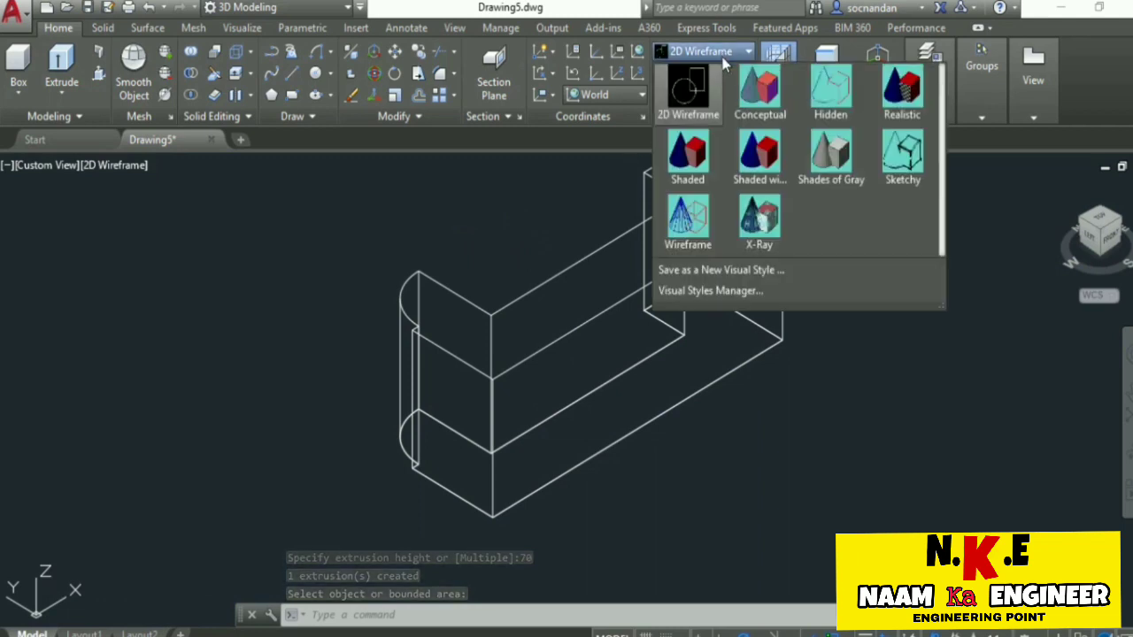
pyautogui.click(683, 142)
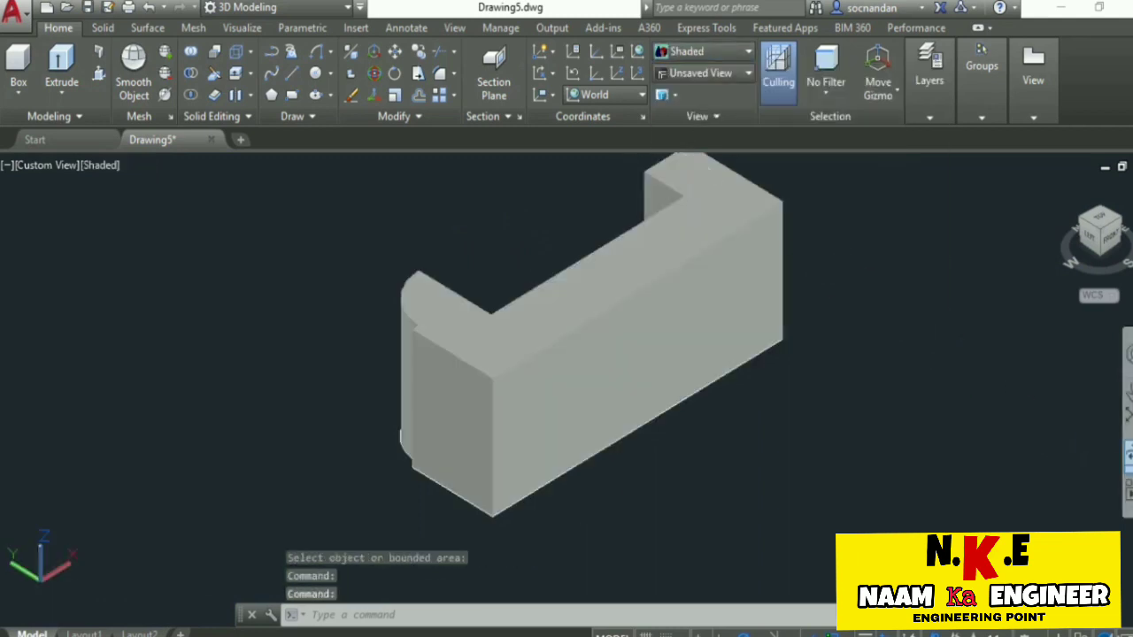
pyautogui.click(1128, 478)
pyautogui.click(1039, 503)
pyautogui.moveTo(678, 267); pyautogui.dragTo(598, 440)
pyautogui.moveTo(639, 361); pyautogui.dragTo(521, 434)
pyautogui.moveTo(599, 416); pyautogui.dragTo(548, 366)
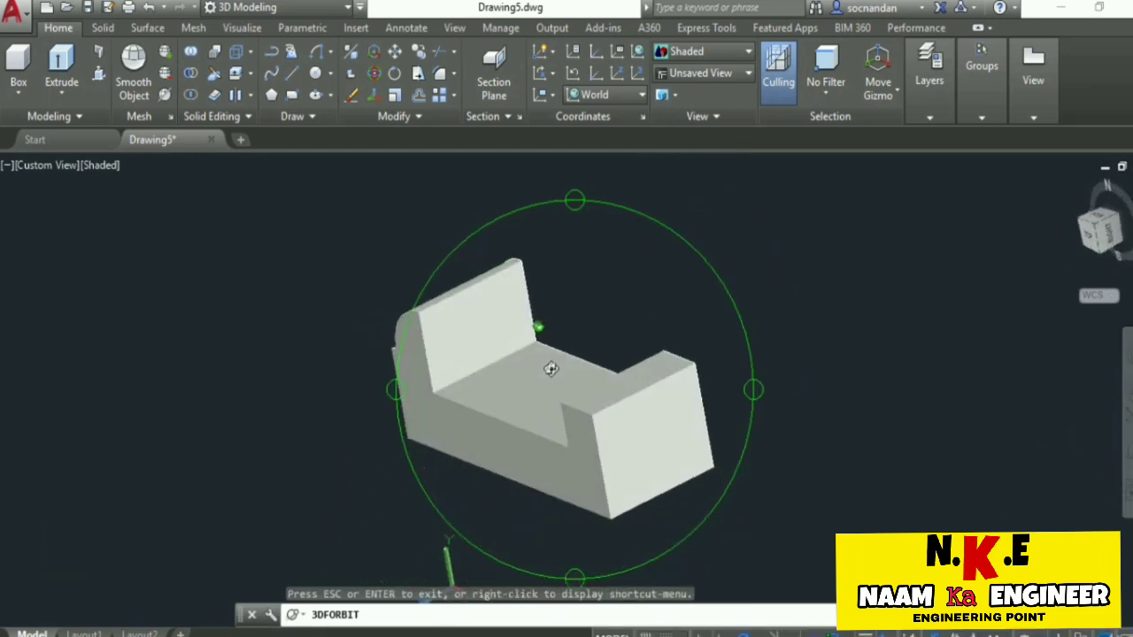
pyautogui.rightClick(780, 230)
pyautogui.click(803, 245)
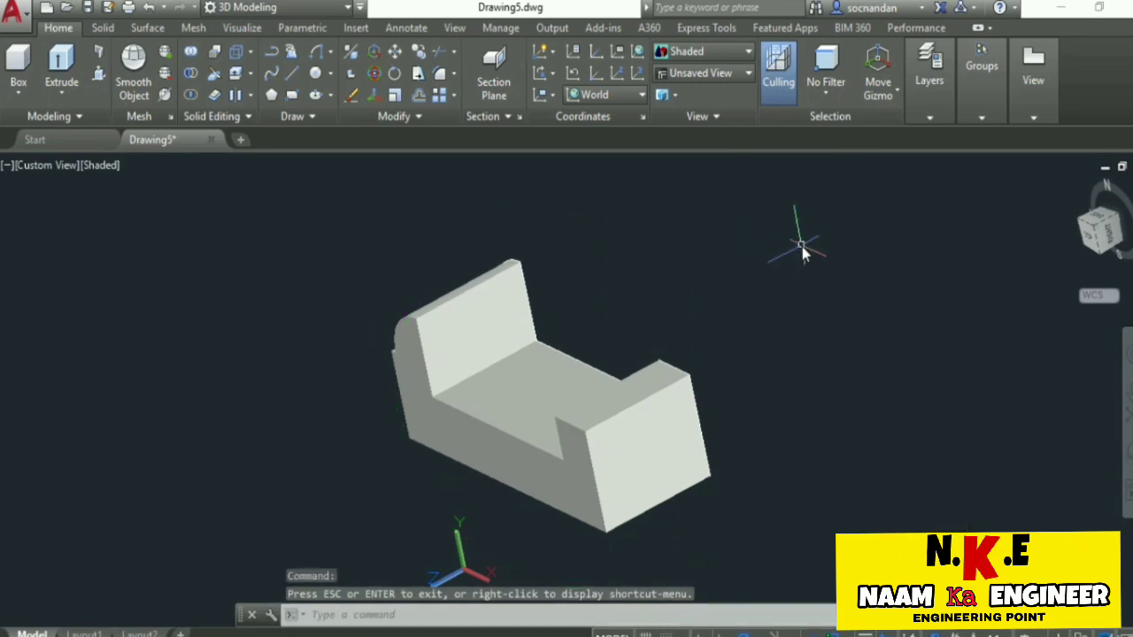
# Face the solid's right side with the view rotated 90 degrees, and align the UCS to the current view.
pyautogui.click(1113, 239)
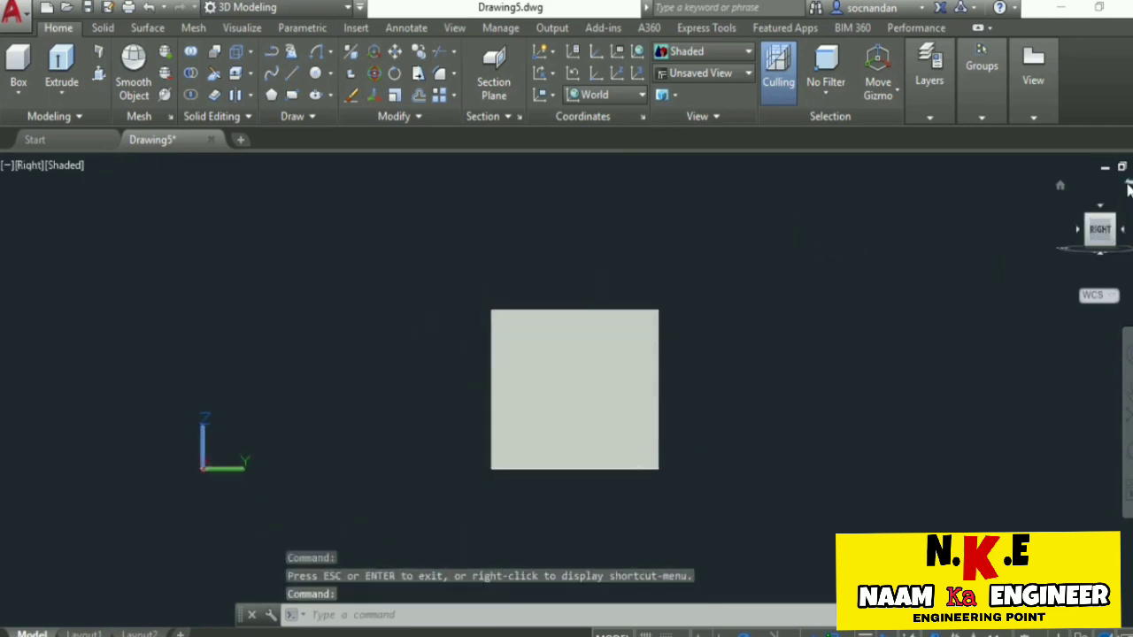
pyautogui.click(1128, 186)
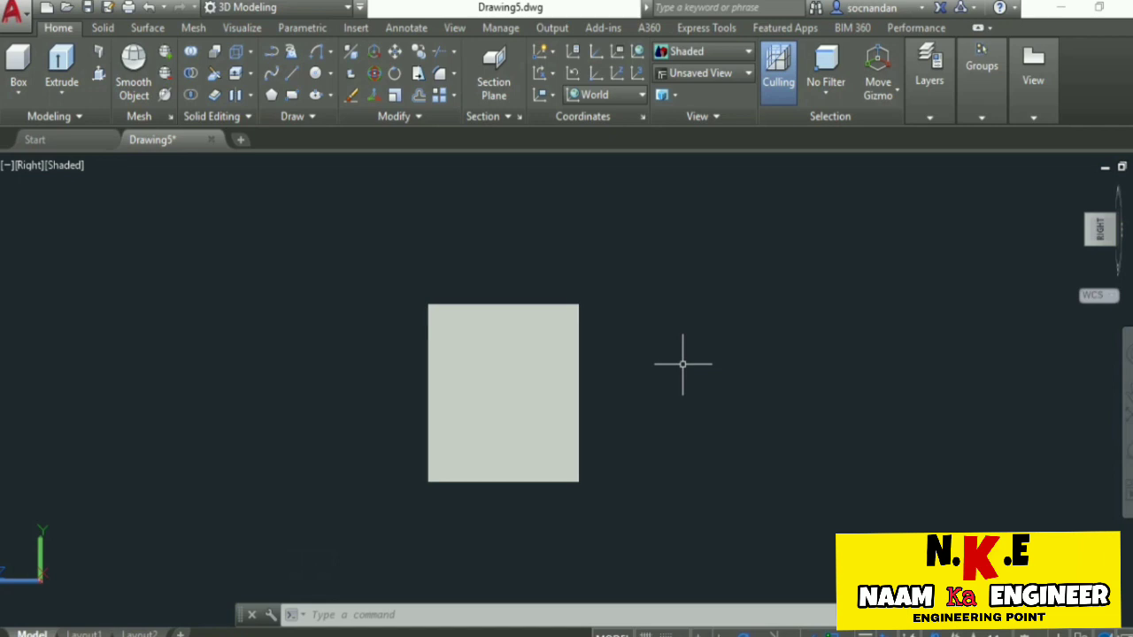
pyautogui.click(553, 100)
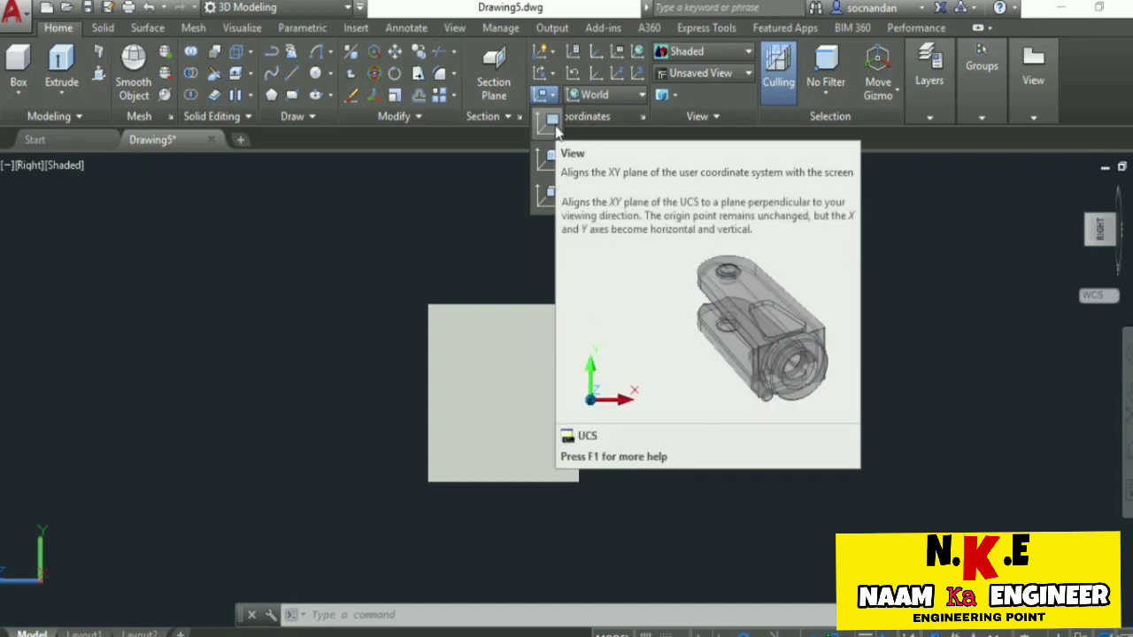
pyautogui.click(554, 127)
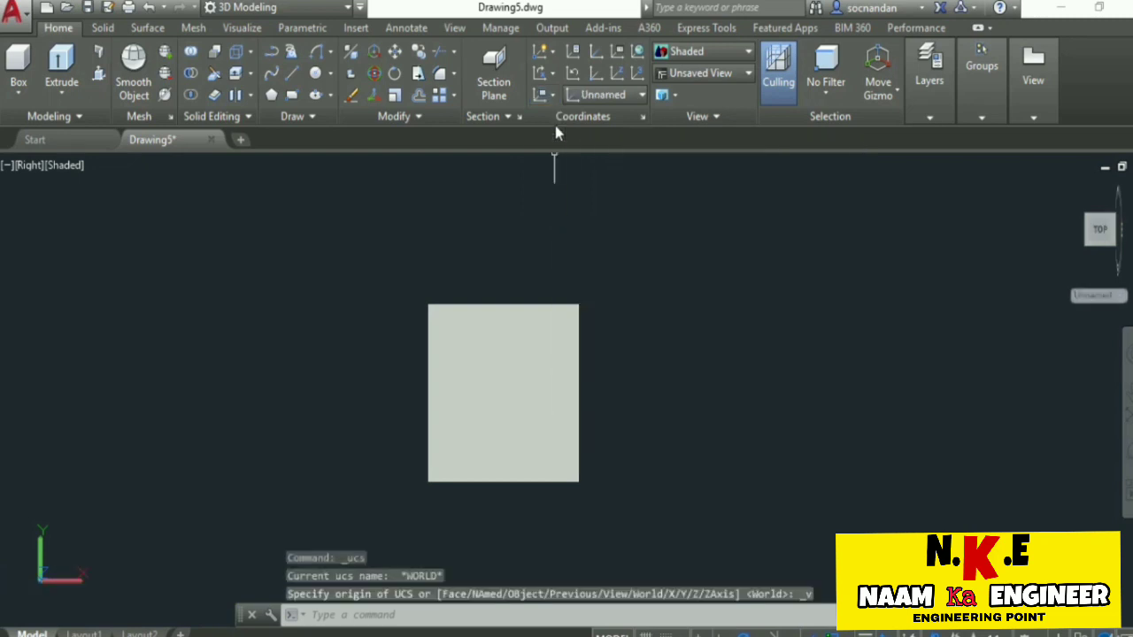
# Start a polyline beside the solid with a horizontal 16 segment to the right, followed by a vertical 19 segment upward.
pyautogui.click(275, 51)
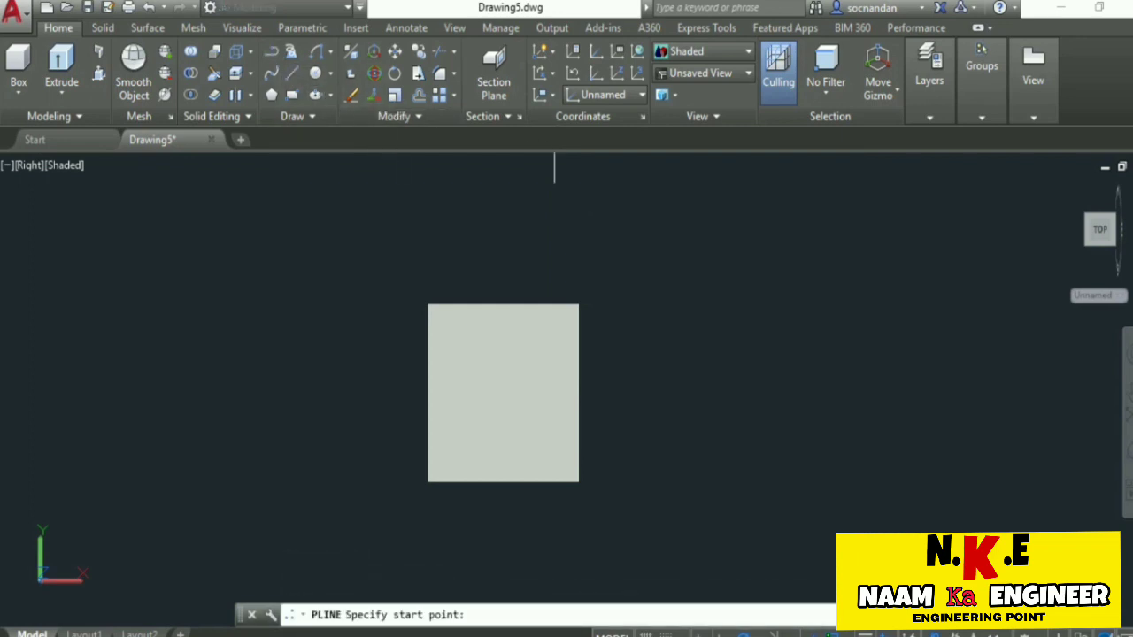
pyautogui.click(741, 437)
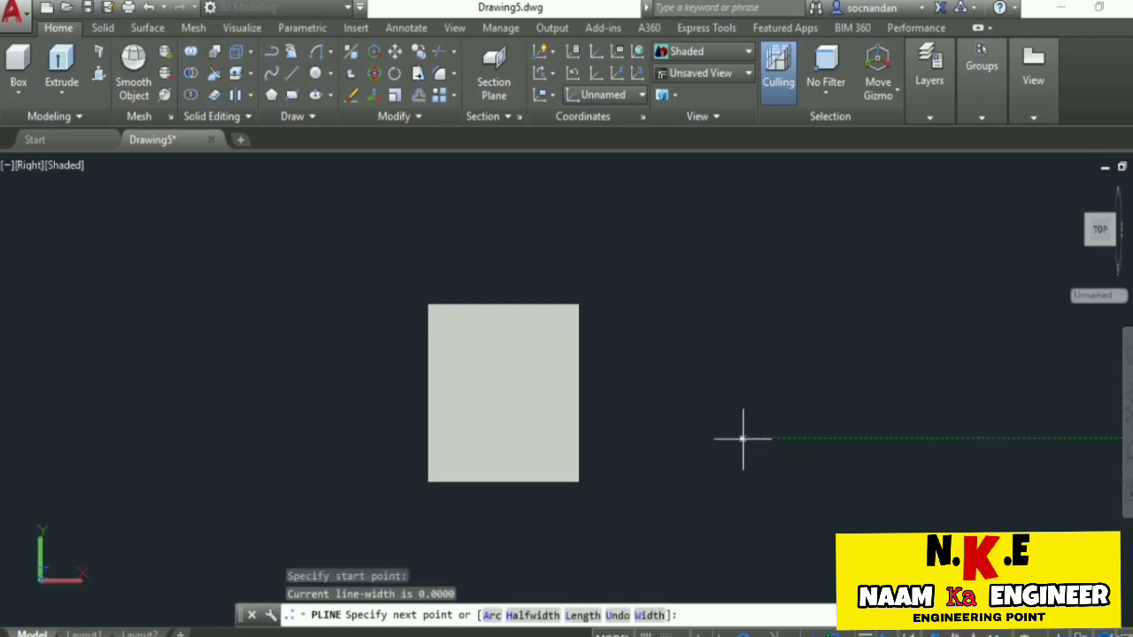
pyautogui.write('1')
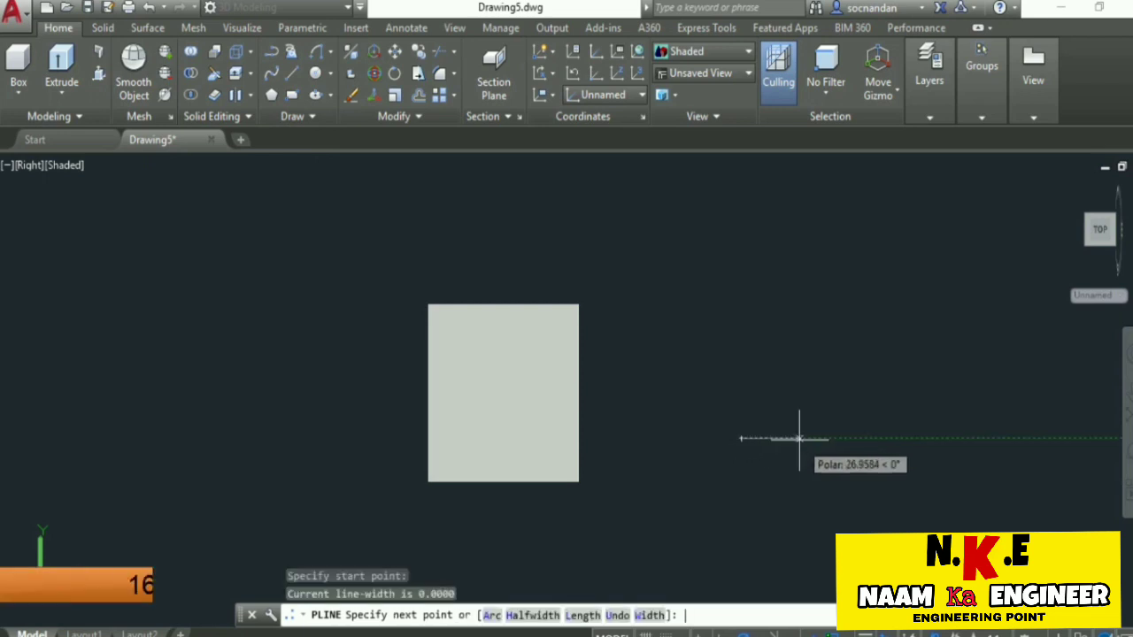
pyautogui.write('6')
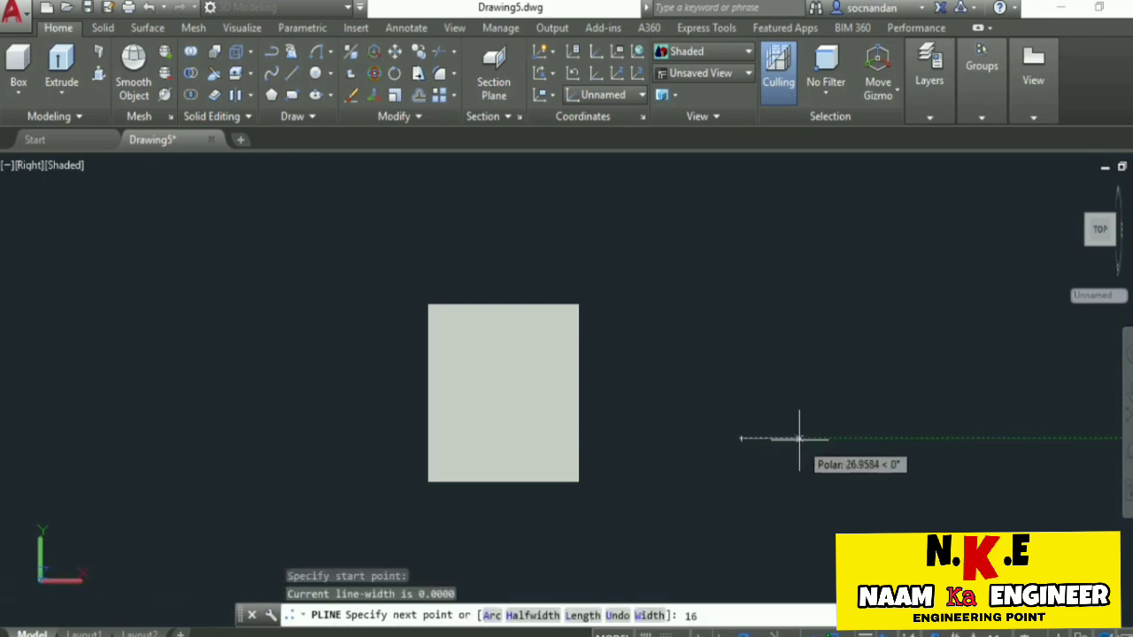
pyautogui.press('Return')
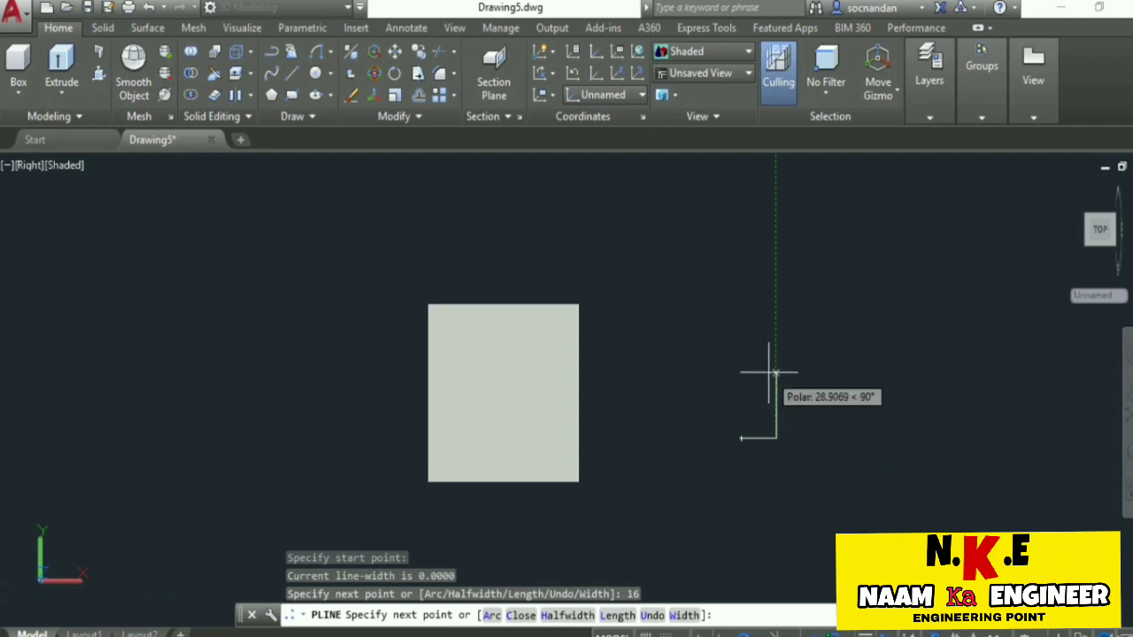
pyautogui.write('19')
pyautogui.press('Return')
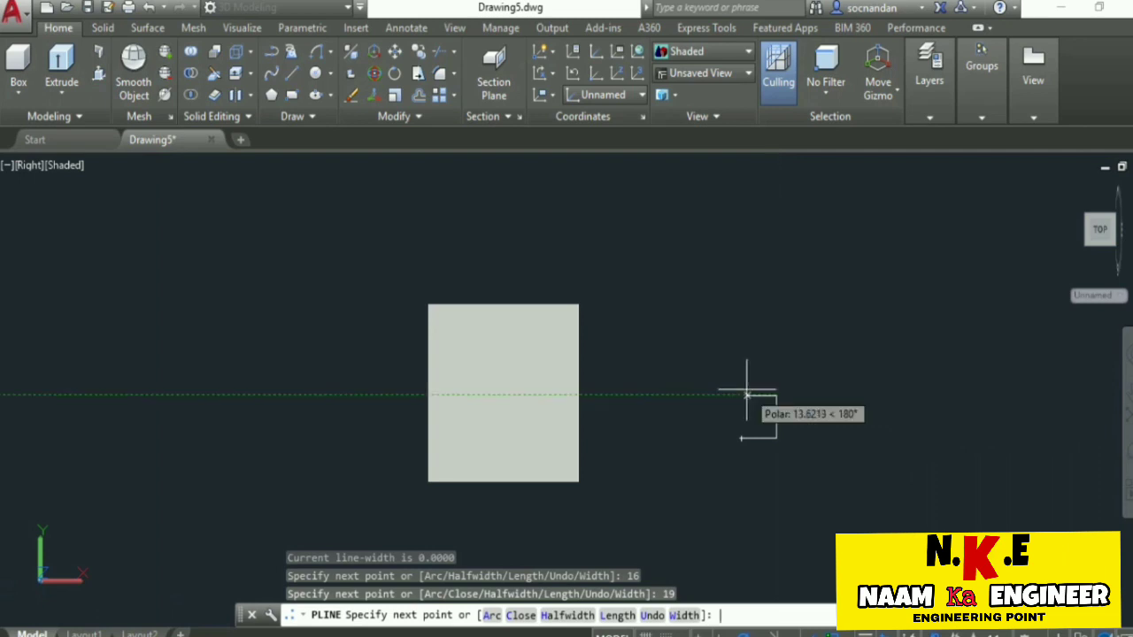
# Finish the stepped half-profile with segments of 3 to the left, 22 upward and 13 to the left.
pyautogui.write('3')
pyautogui.press('Return')
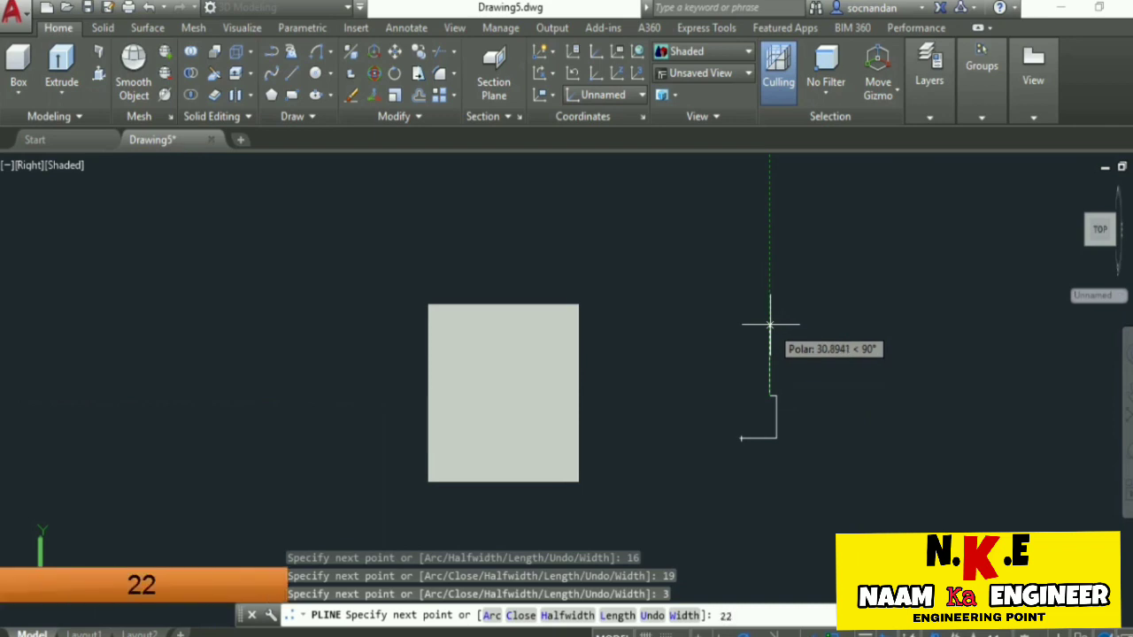
pyautogui.write('22')
pyautogui.press('Return')
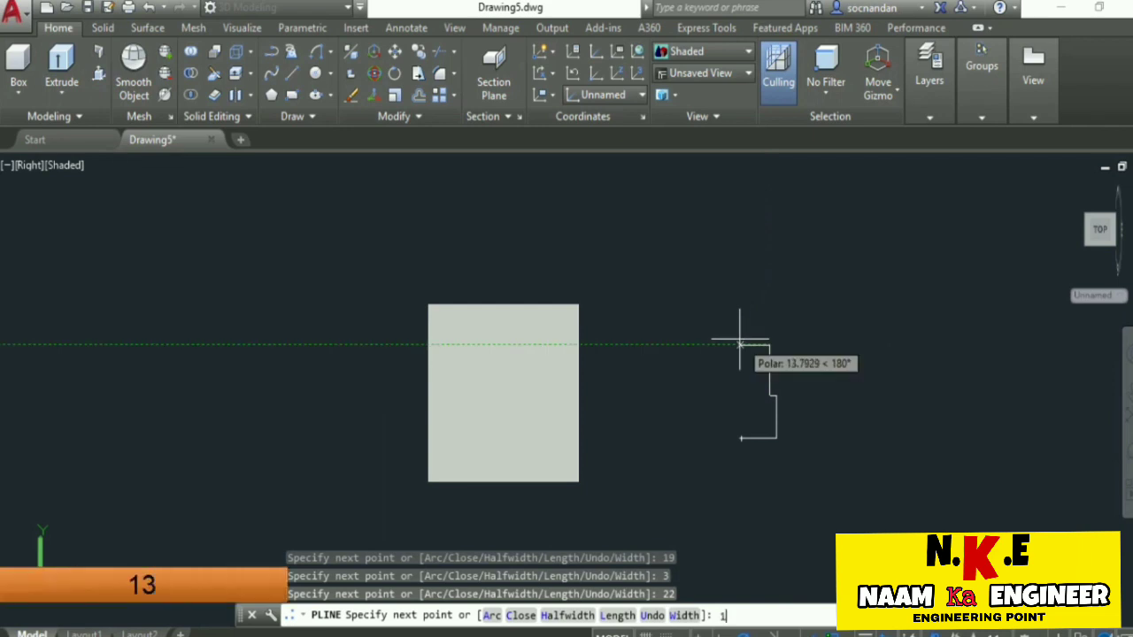
pyautogui.write('13')
pyautogui.press('Return')
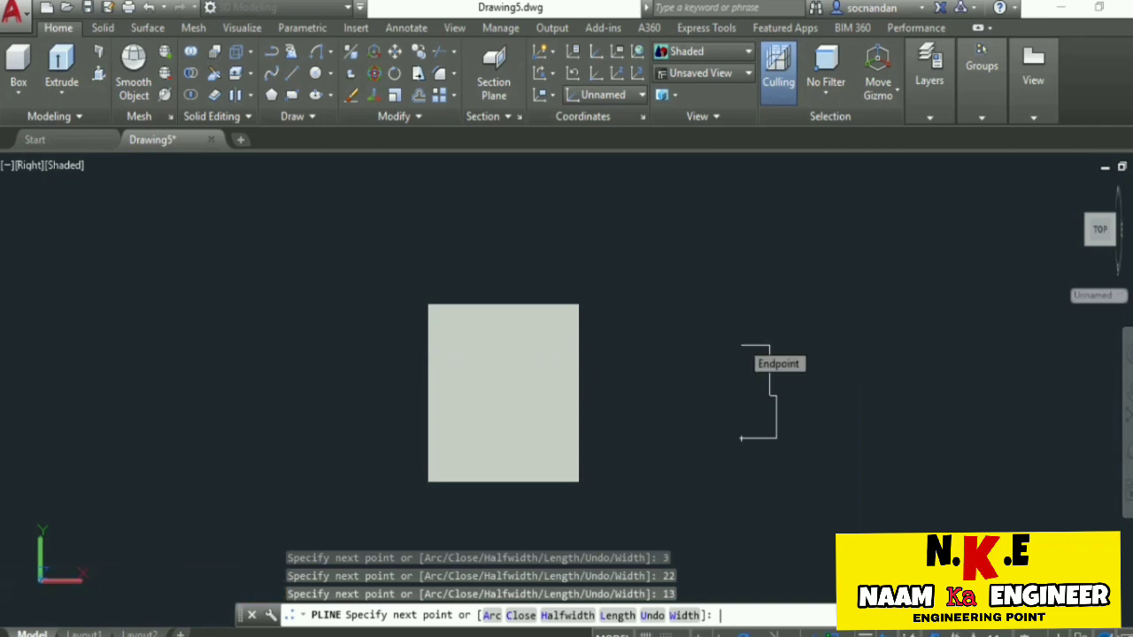
pyautogui.press('Return')
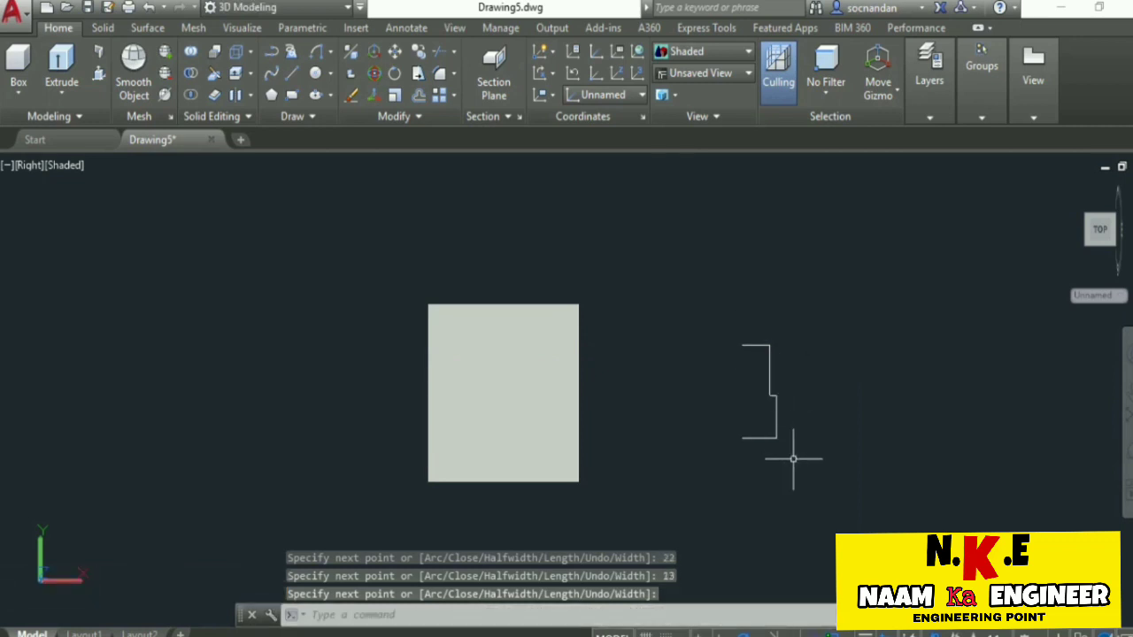
# Mirror the half-profile about the vertical line through its two open ends, keeping the source object.
pyautogui.click(794, 459)
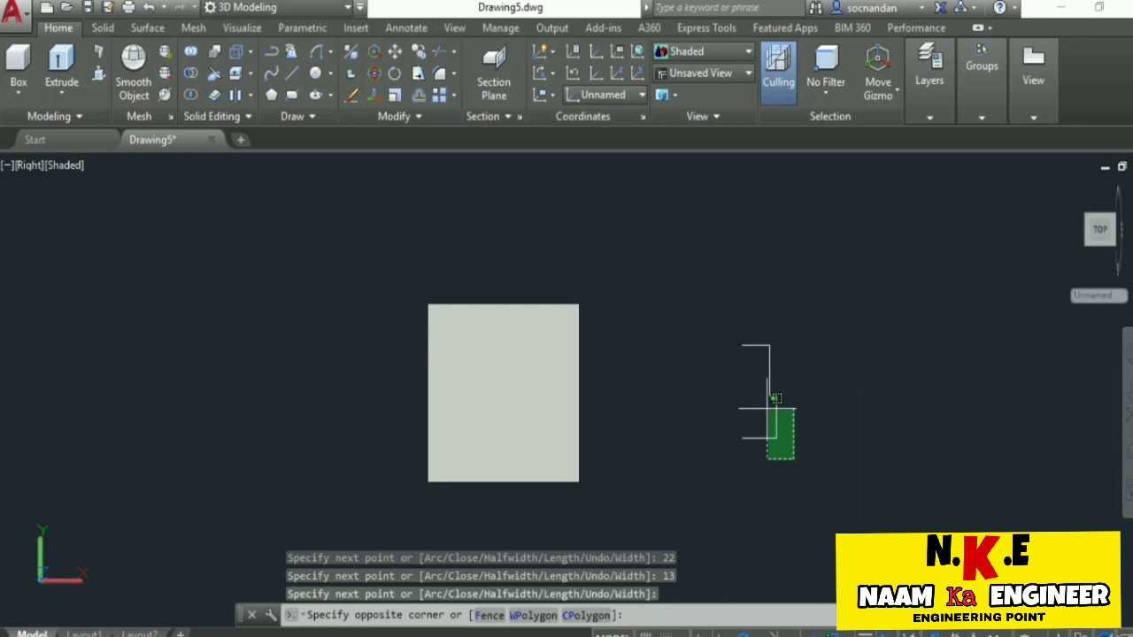
pyautogui.click(767, 408)
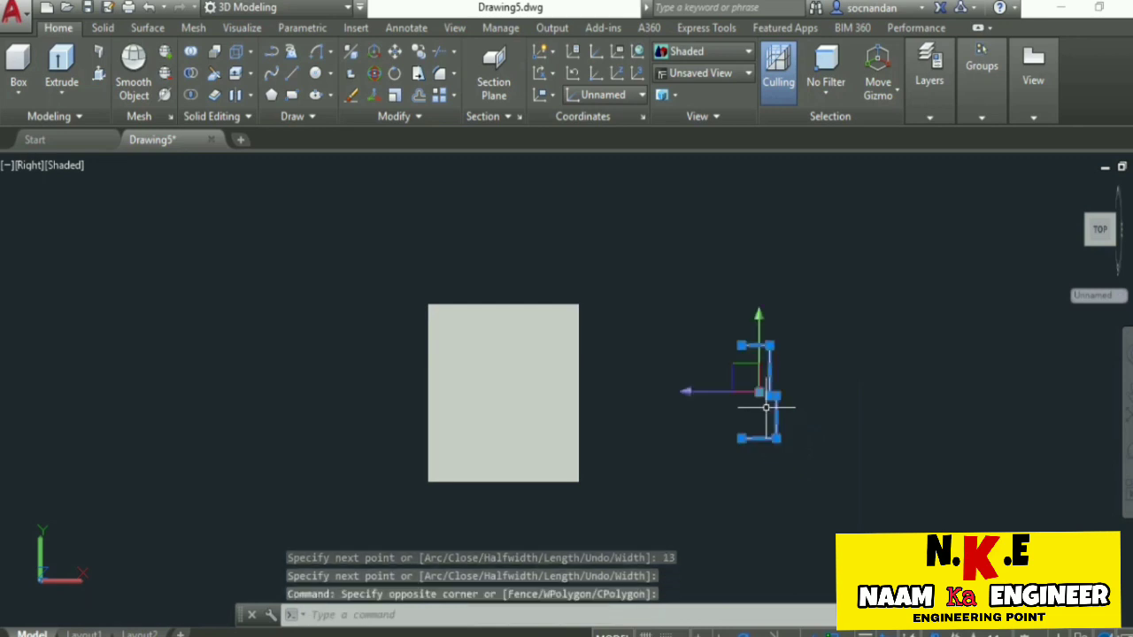
pyautogui.click(402, 117)
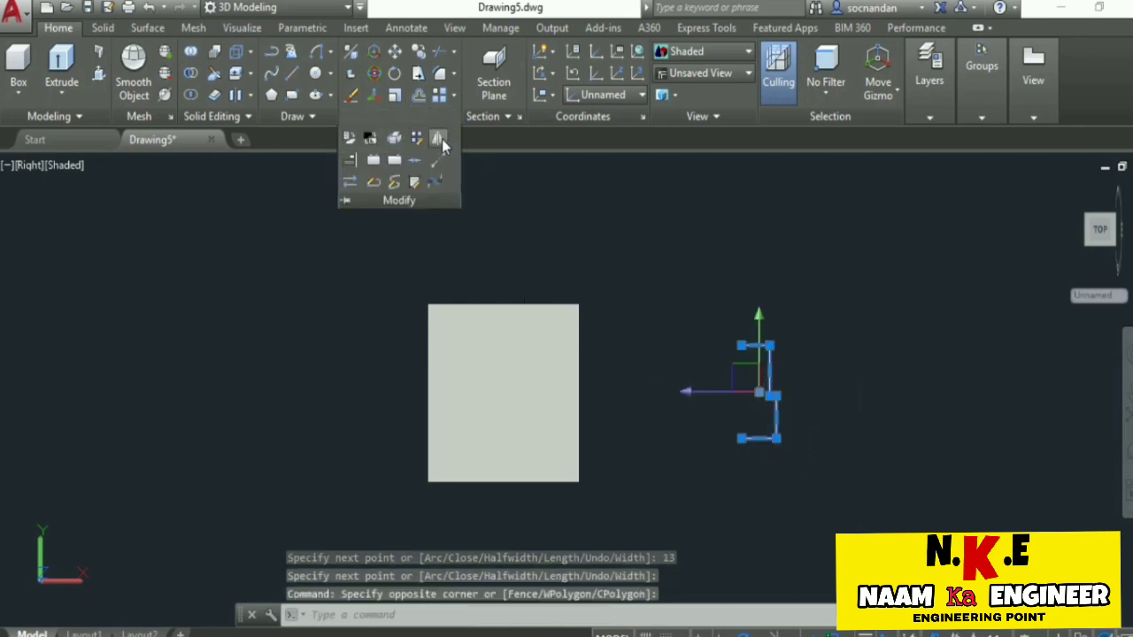
pyautogui.click(437, 138)
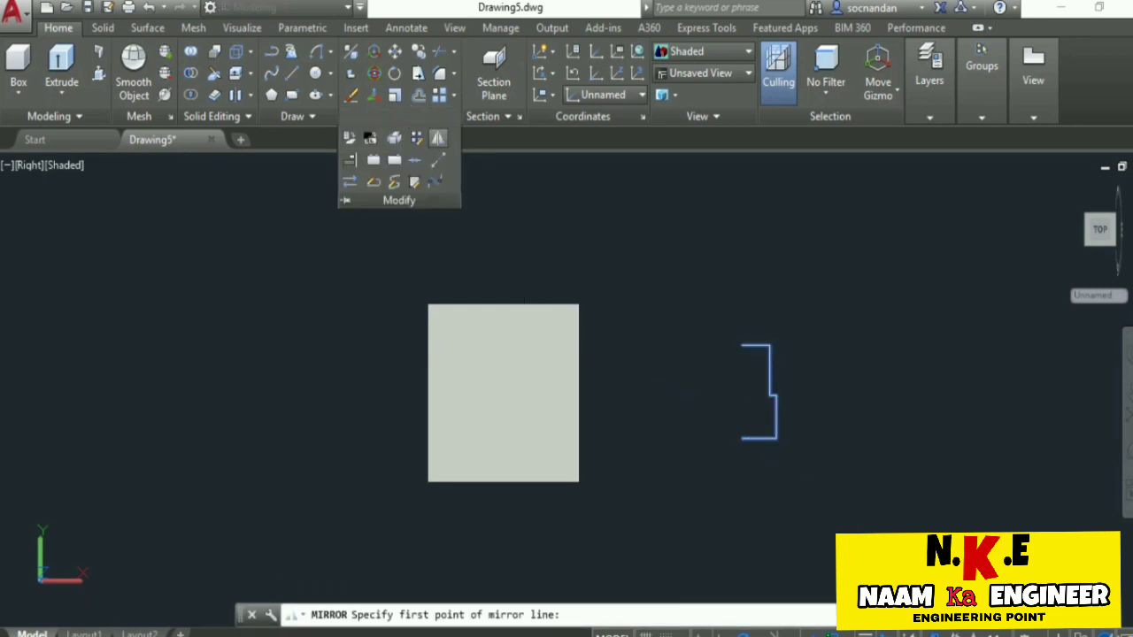
pyautogui.click(741, 345)
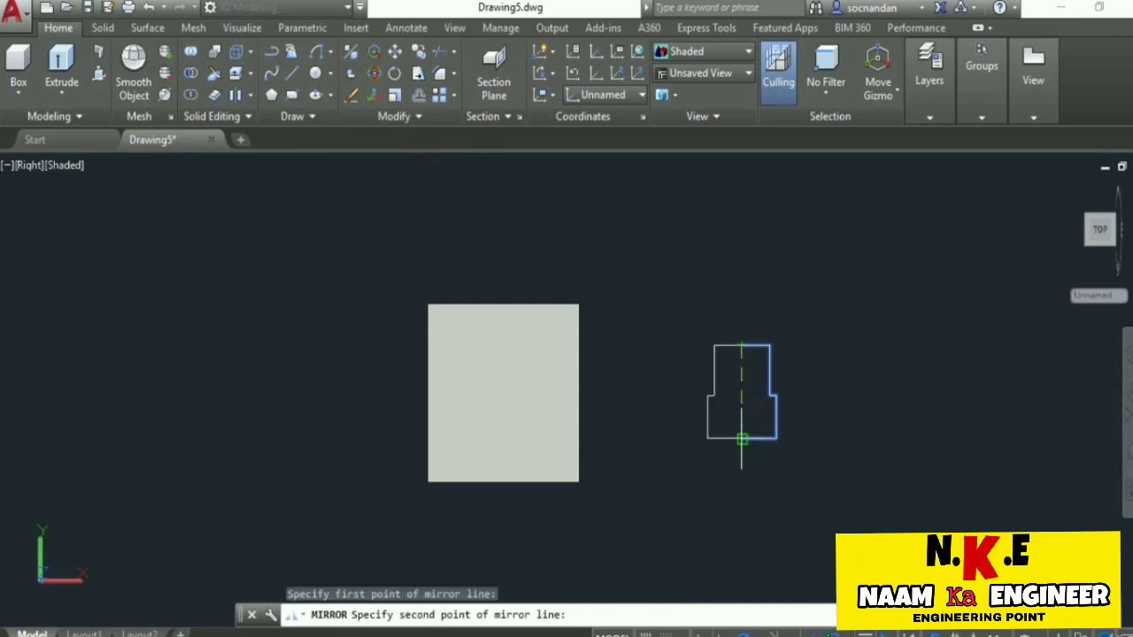
pyautogui.click(740, 436)
pyautogui.press('Return')
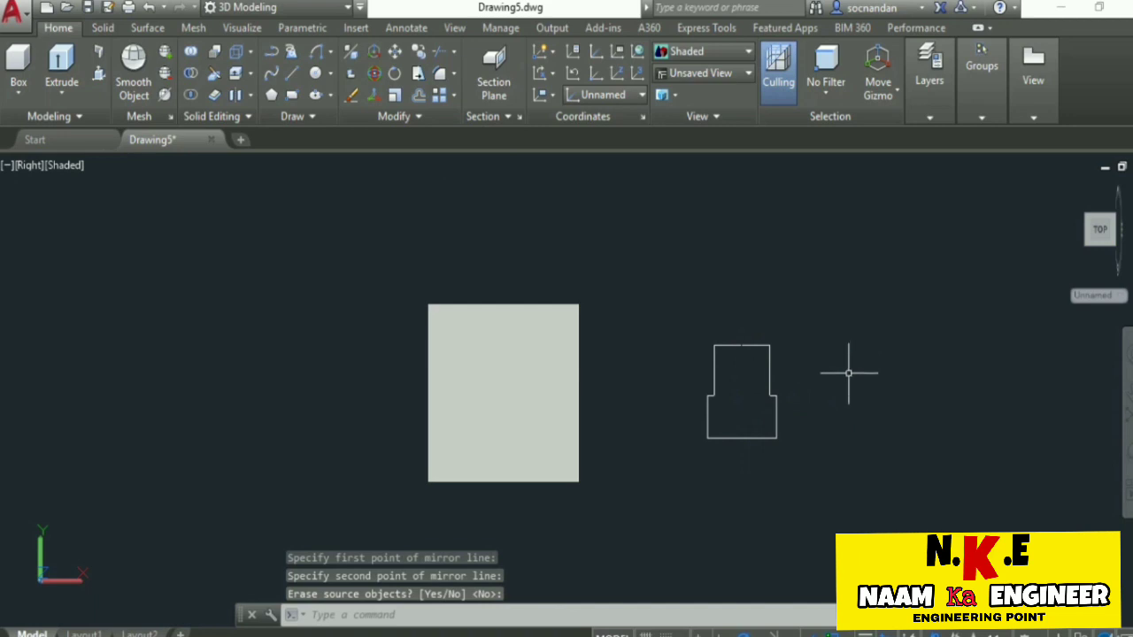
# Join the two mirrored halves into one closed polyline and check that it selects as a single object.
pyautogui.click(833, 427)
pyautogui.click(672, 278)
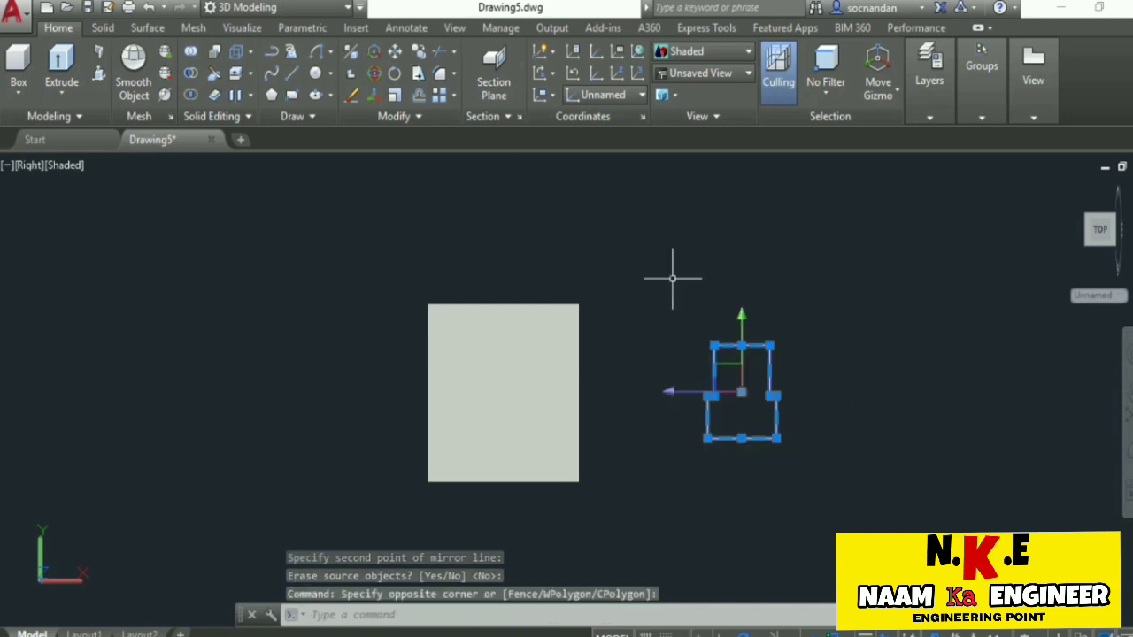
pyautogui.write('j')
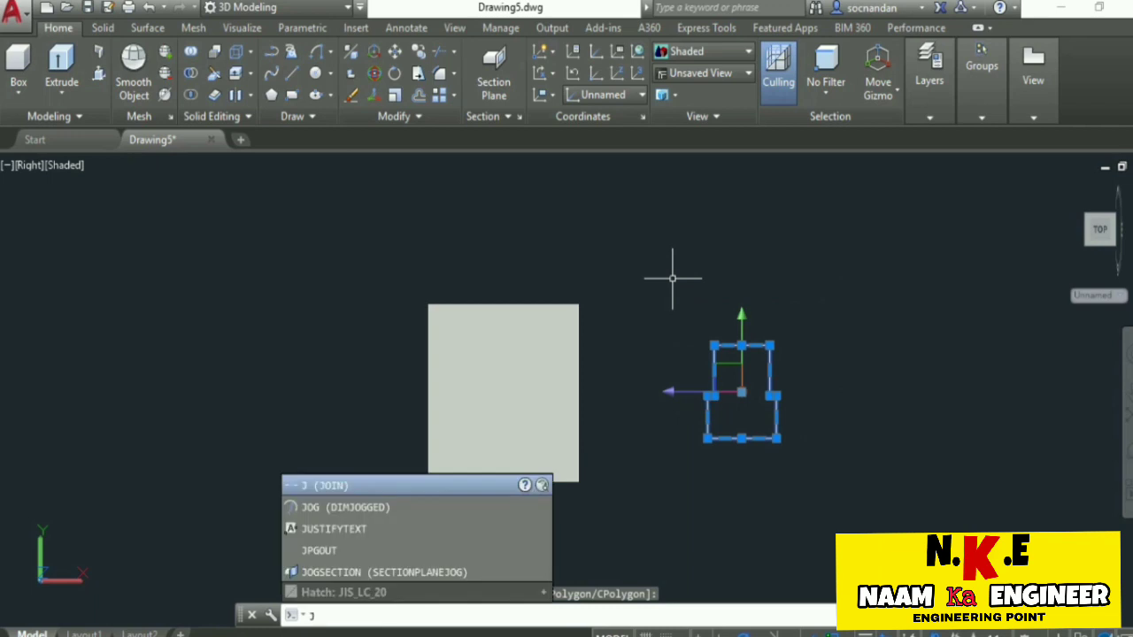
pyautogui.press('Return')
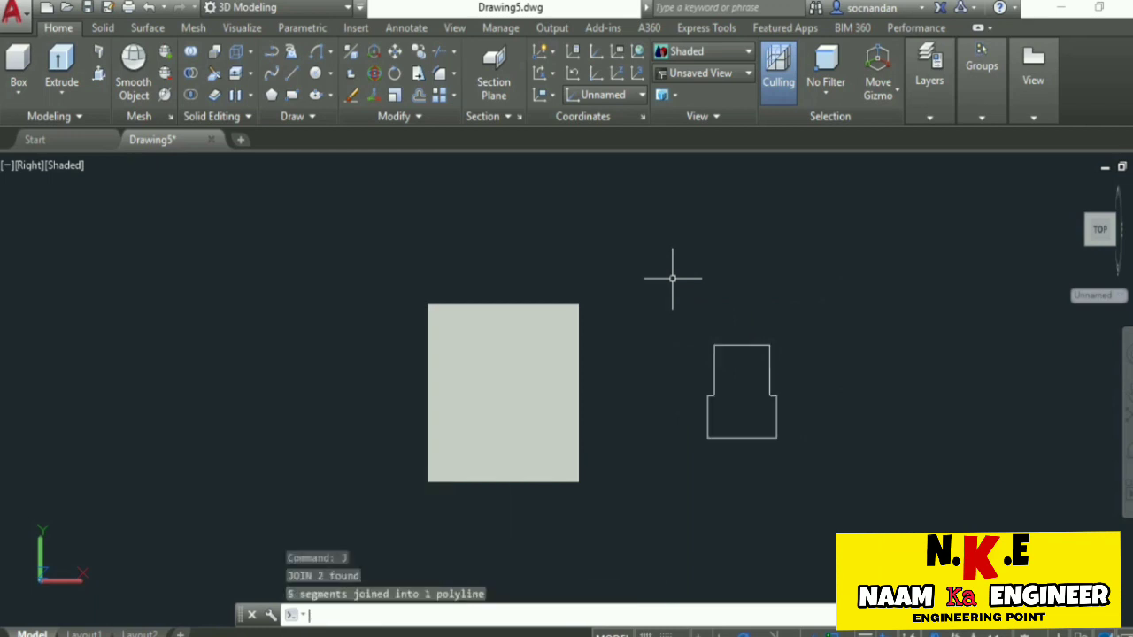
pyautogui.click(740, 345)
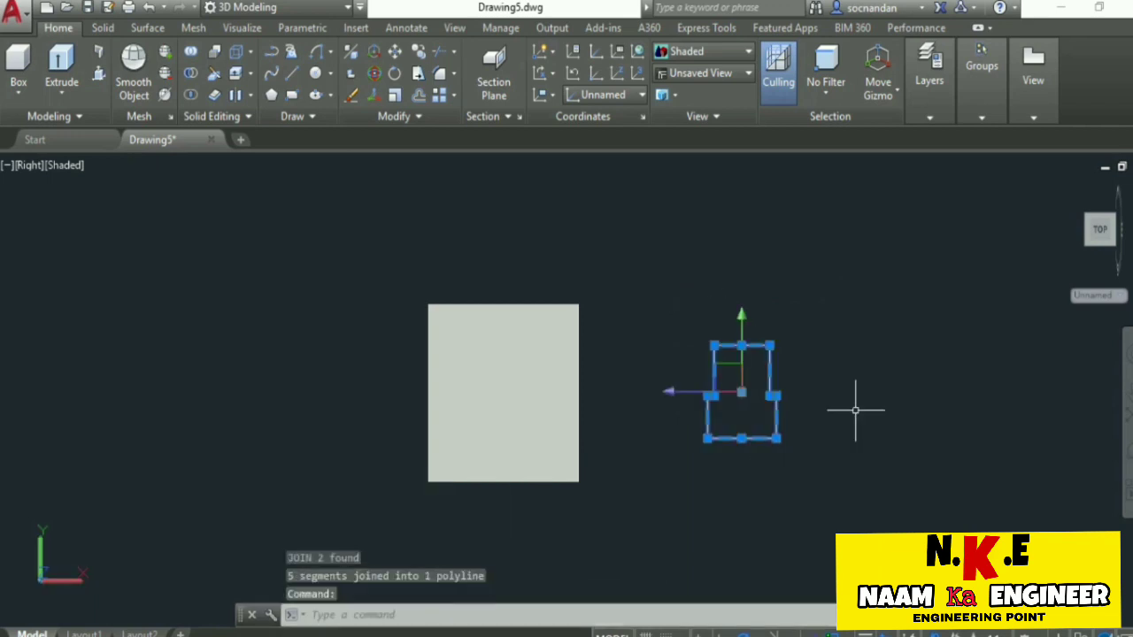
pyautogui.press('Escape')
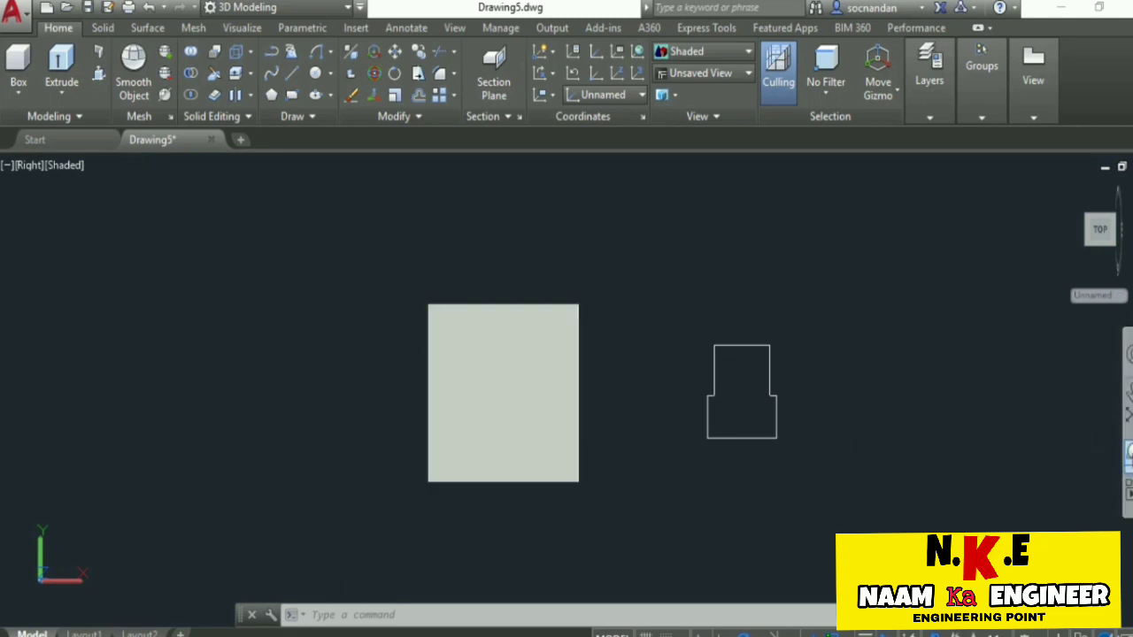
# Move the stepped profile by its bottom-edge midpoint onto the midpoint of the solid's front-face bottom edge.
pyautogui.click(1127, 452)
pyautogui.moveTo(542, 340); pyautogui.dragTo(584, 380)
pyautogui.rightClick(815, 242)
pyautogui.click(835, 257)
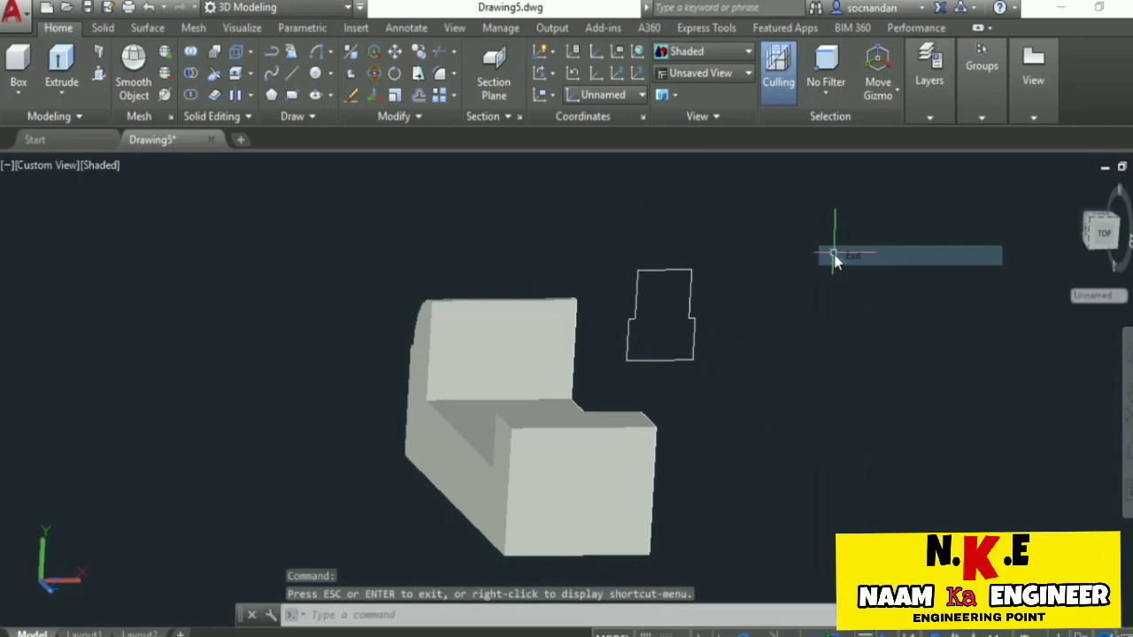
pyautogui.click(395, 55)
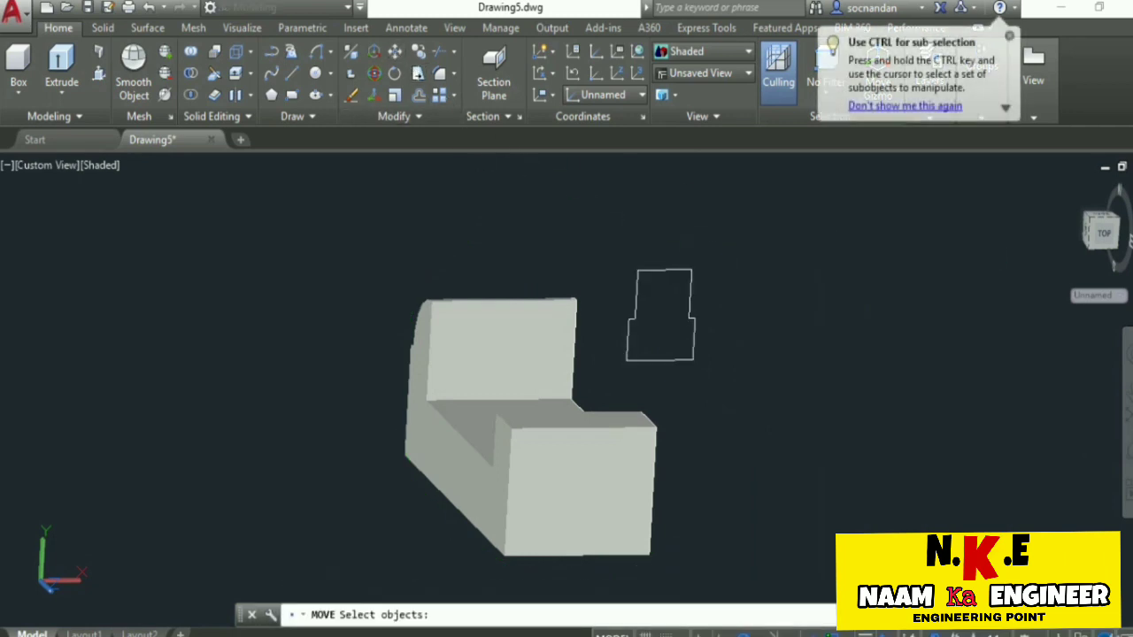
pyautogui.click(636, 303)
pyautogui.press('Return')
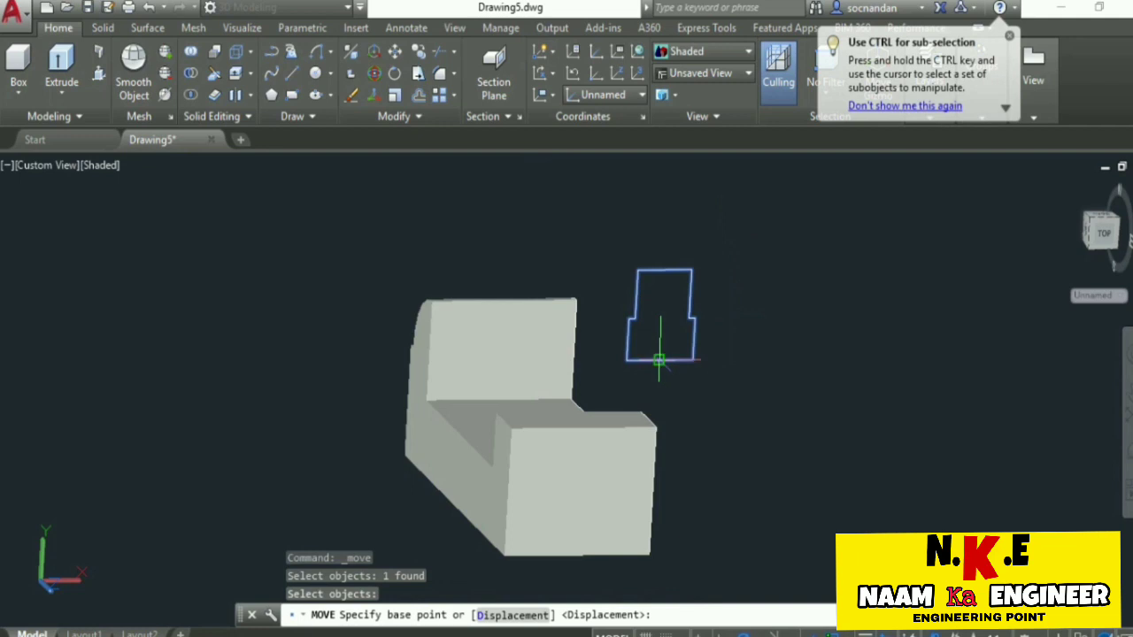
pyautogui.click(659, 360)
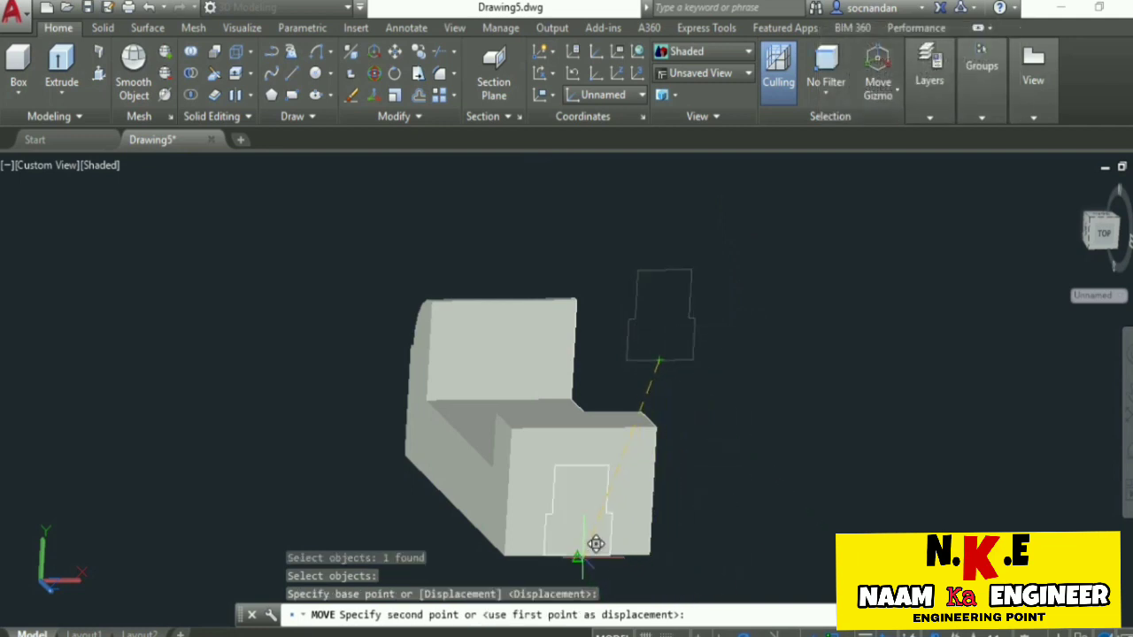
pyautogui.click(577, 555)
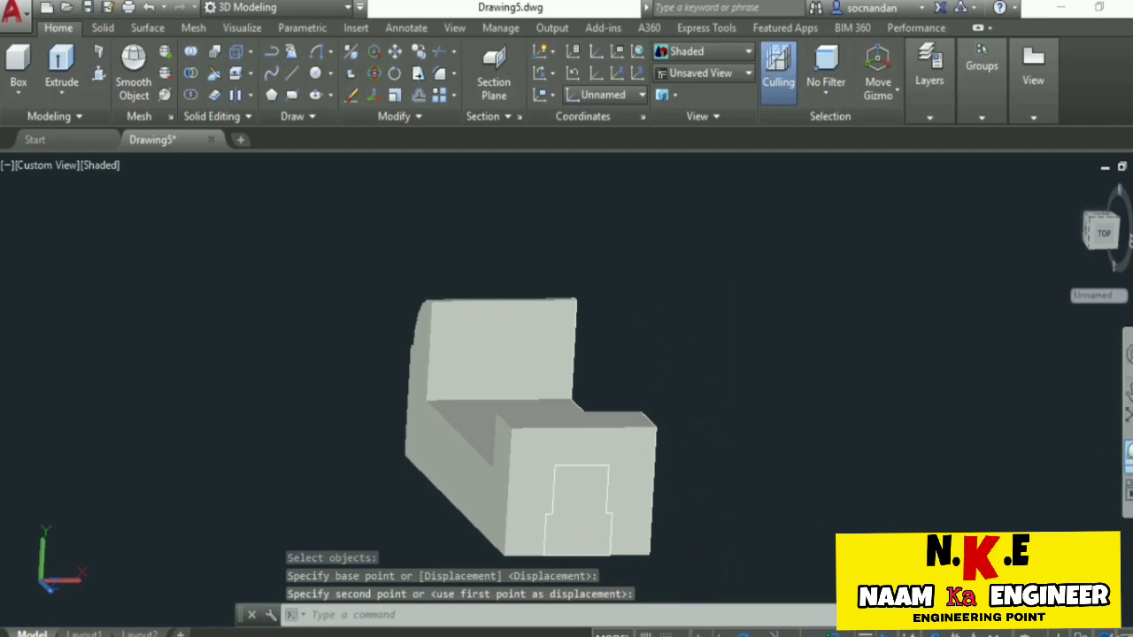
# Presspull the stepped profile area back through the solid's full length to cut a stepped slot.
pyautogui.click(1128, 451)
pyautogui.moveTo(597, 351); pyautogui.dragTo(594, 274)
pyautogui.rightClick(746, 261)
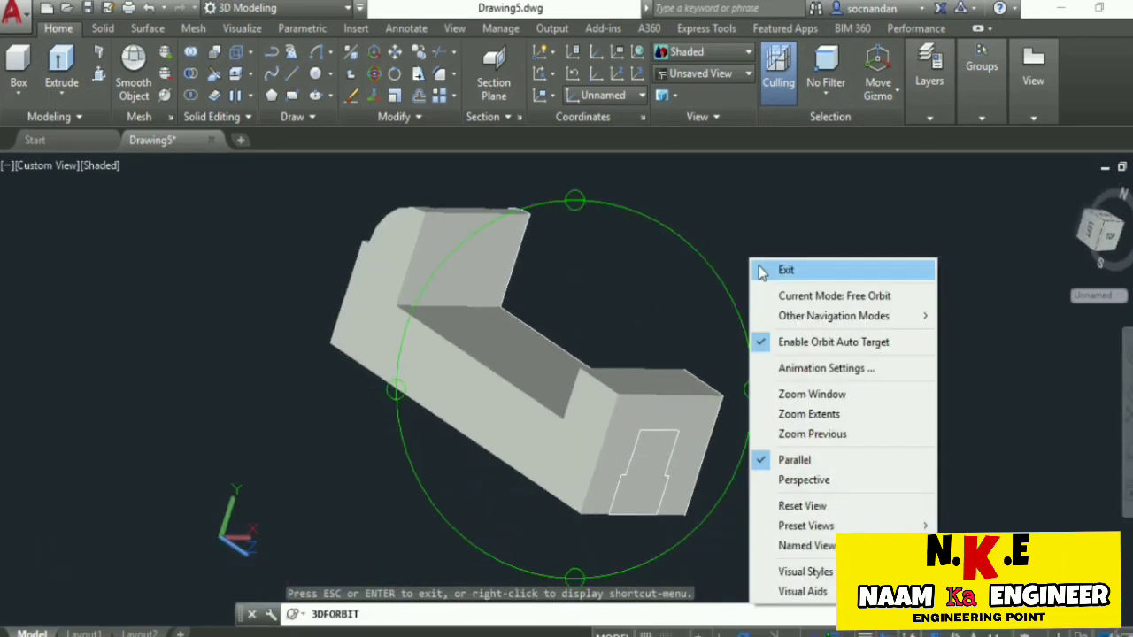
pyautogui.click(758, 270)
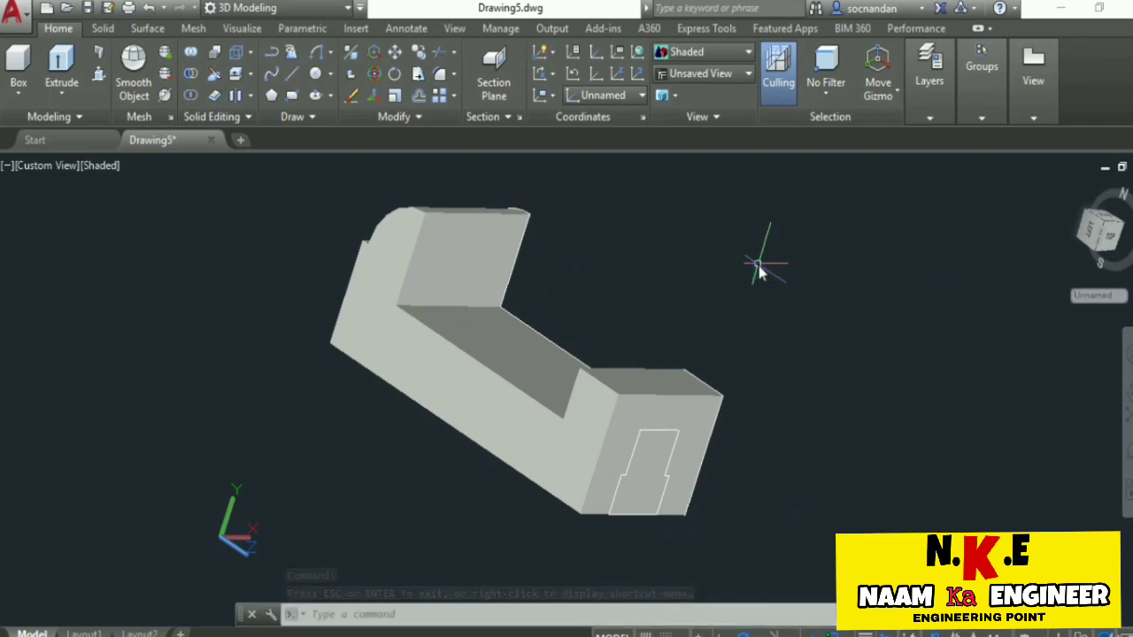
pyautogui.click(100, 76)
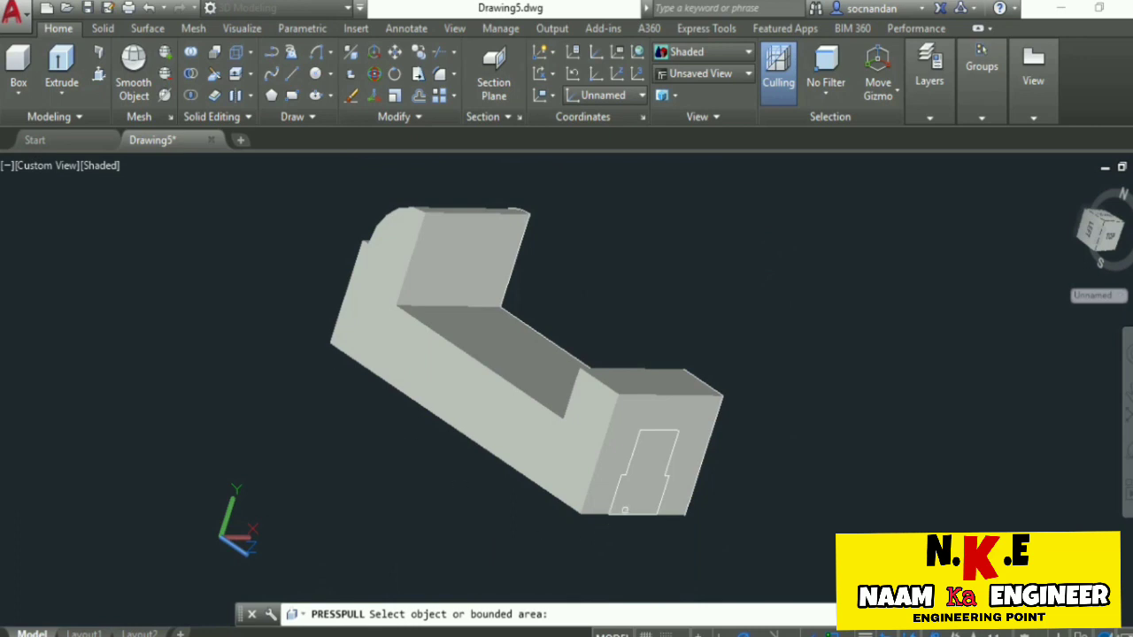
pyautogui.click(644, 469)
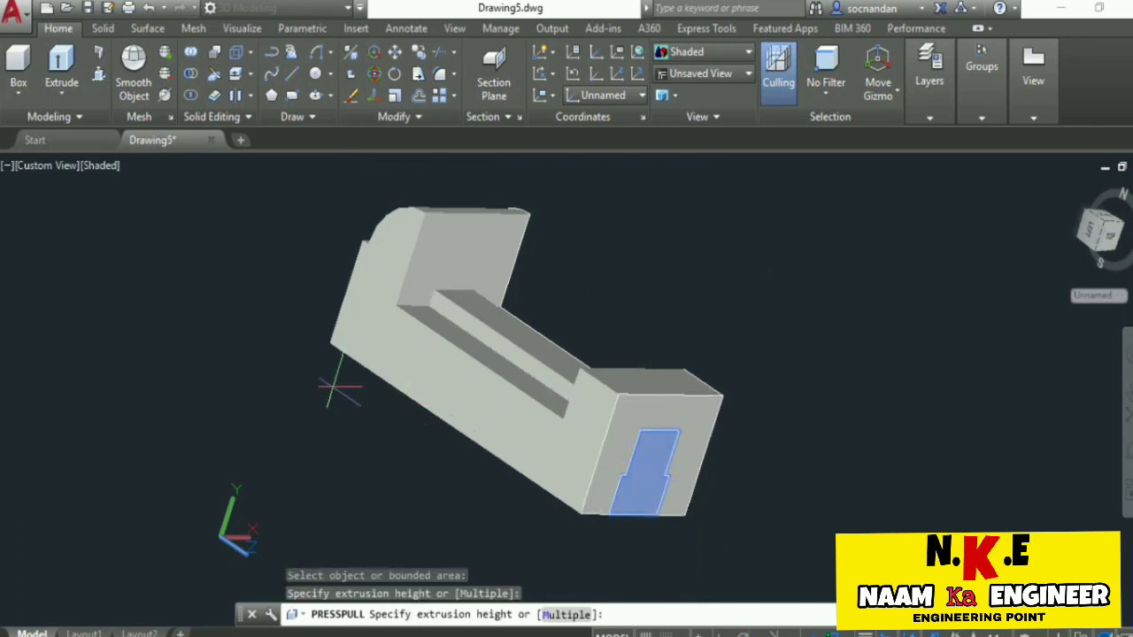
pyautogui.click(236, 244)
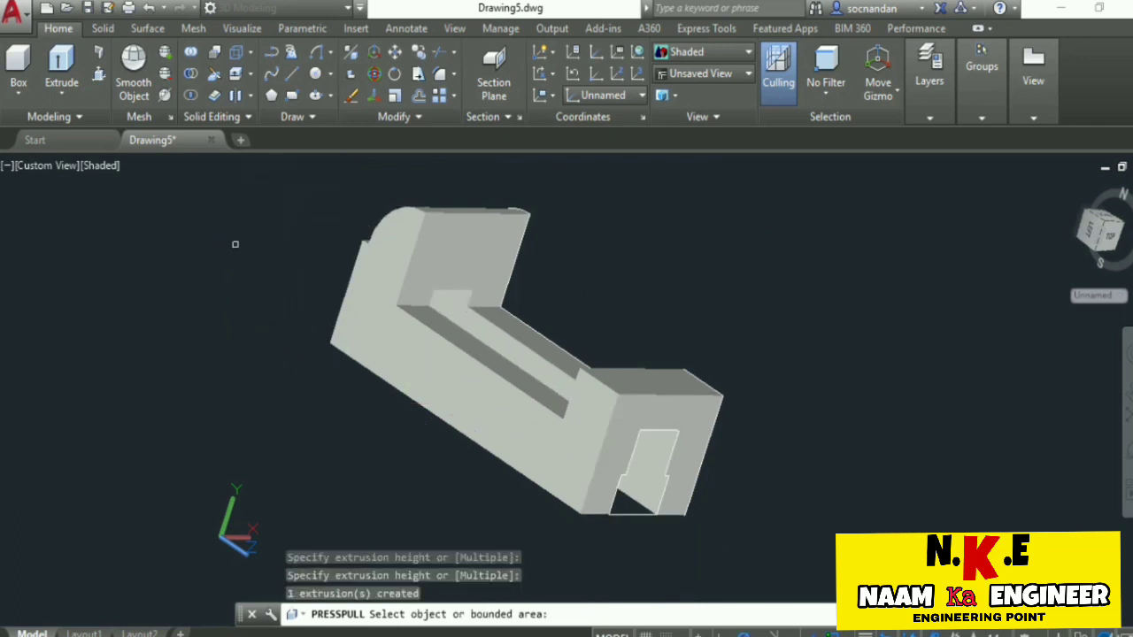
# Free-orbit the solid to inspect the stepped slot from above and in front.
pyautogui.click(1128, 455)
pyautogui.moveTo(505, 284); pyautogui.dragTo(440, 304)
pyautogui.rightClick(732, 210)
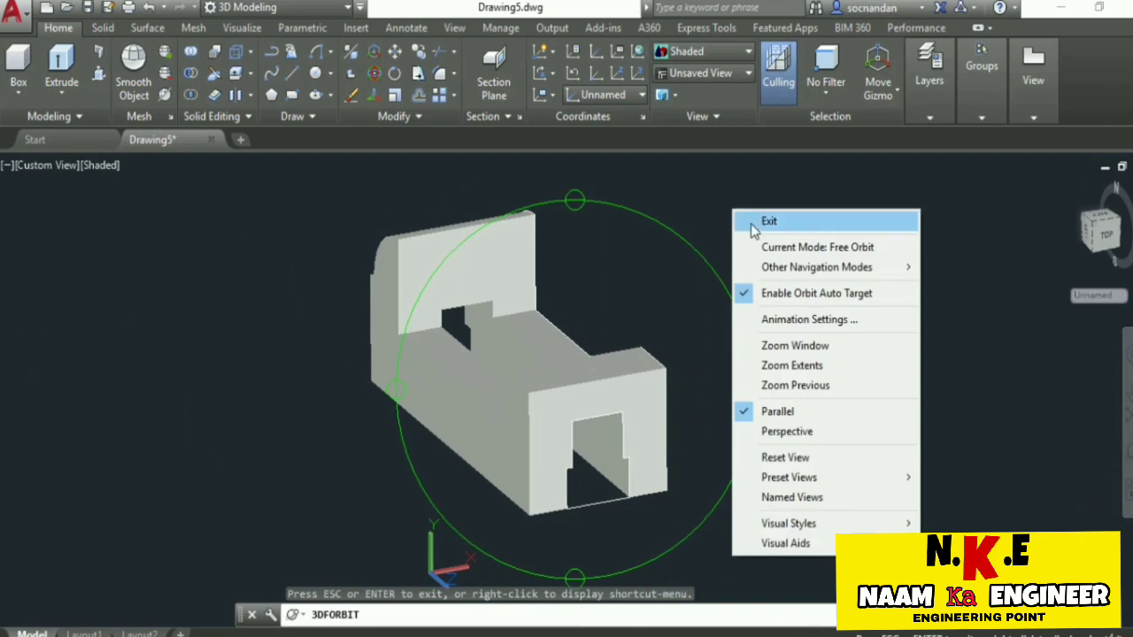
pyautogui.click(750, 221)
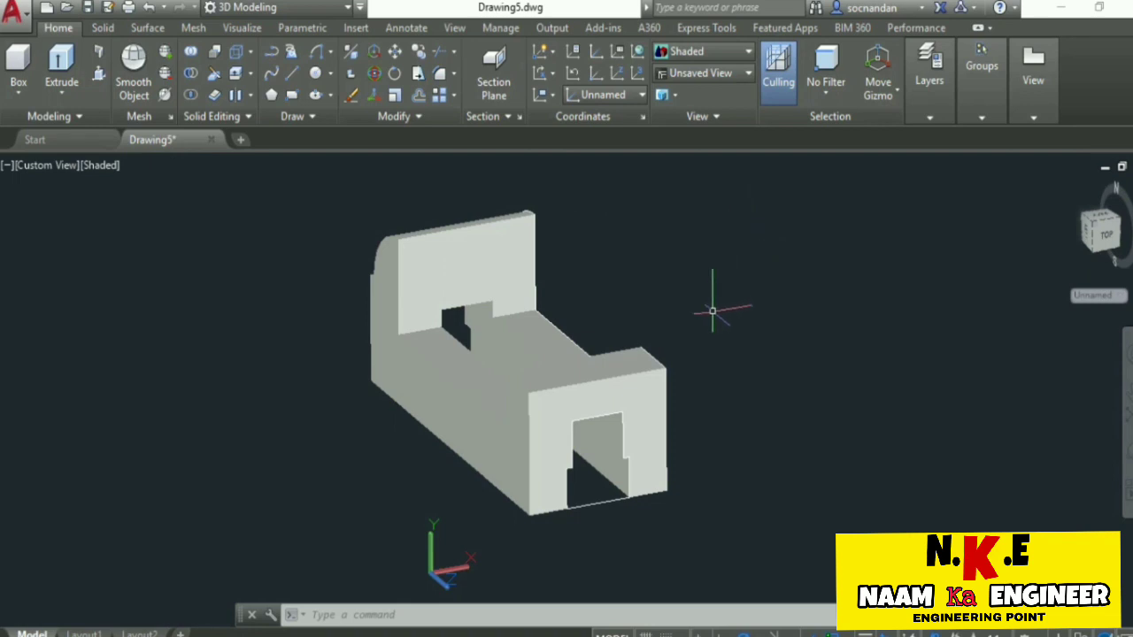
# Turn on Dynamic UCS and open the list of status bar customization options.
pyautogui.click(650, 390)
pyautogui.press('F6')
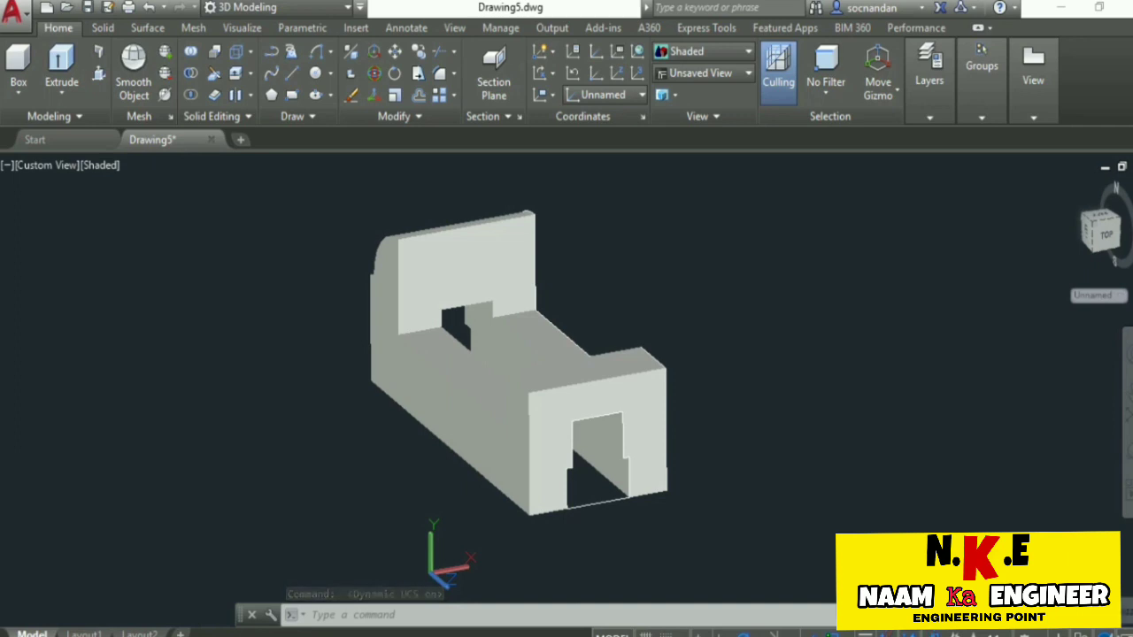
pyautogui.click(1124, 634)
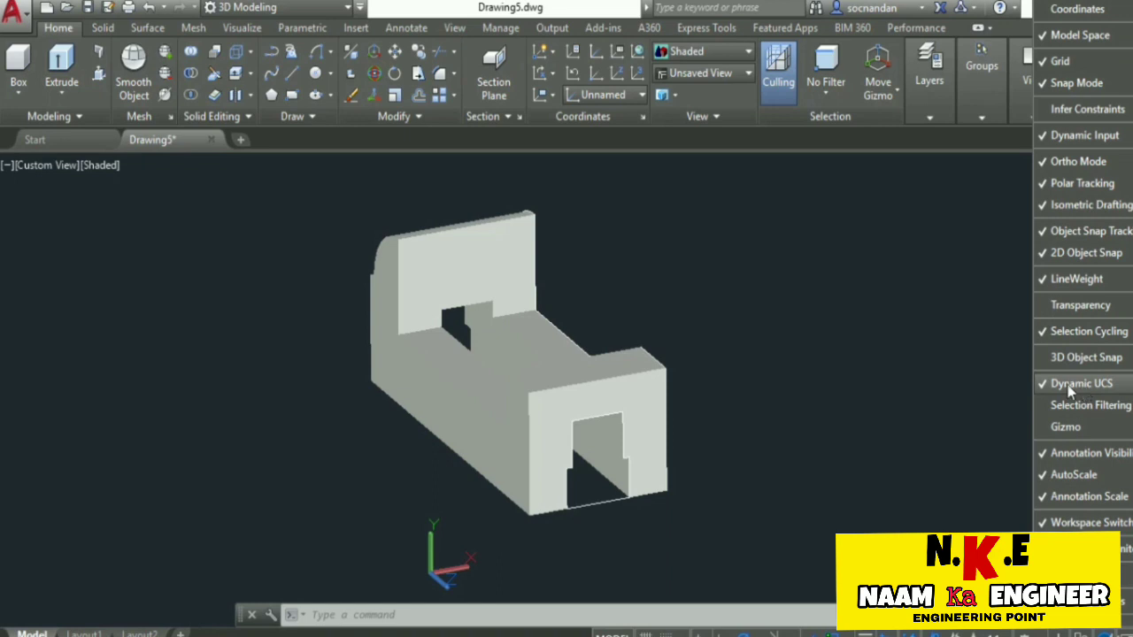
# Draw a vertical line 2 units long upward from the midpoint of the front face's top edge.
pyautogui.click(849, 382)
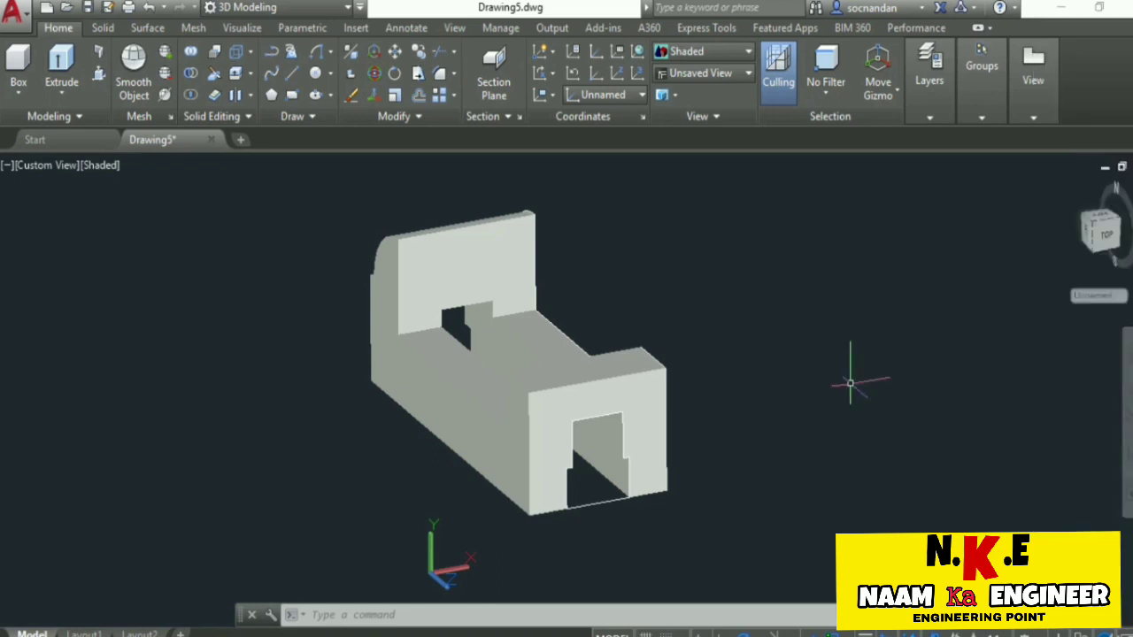
pyautogui.click(292, 73)
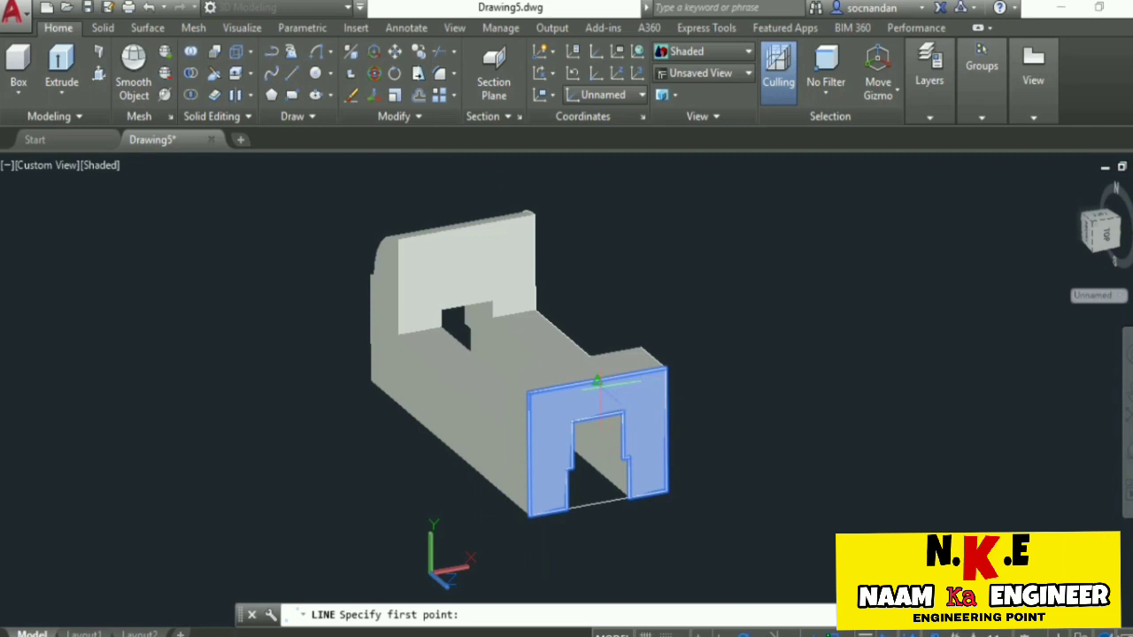
pyautogui.click(598, 381)
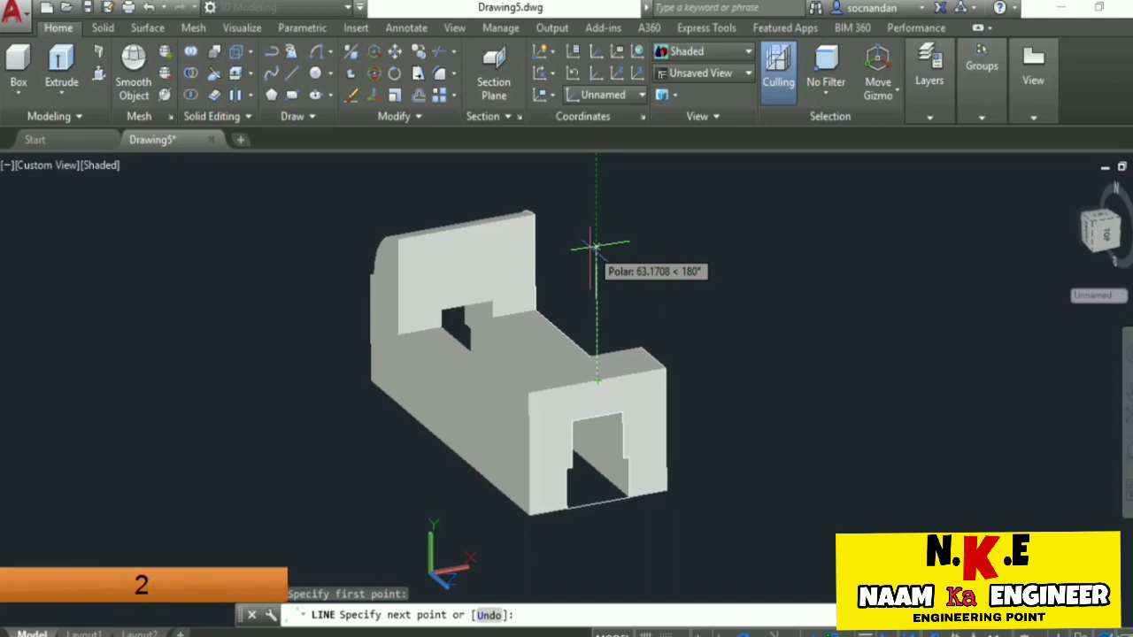
pyautogui.write('2')
pyautogui.press('Return')
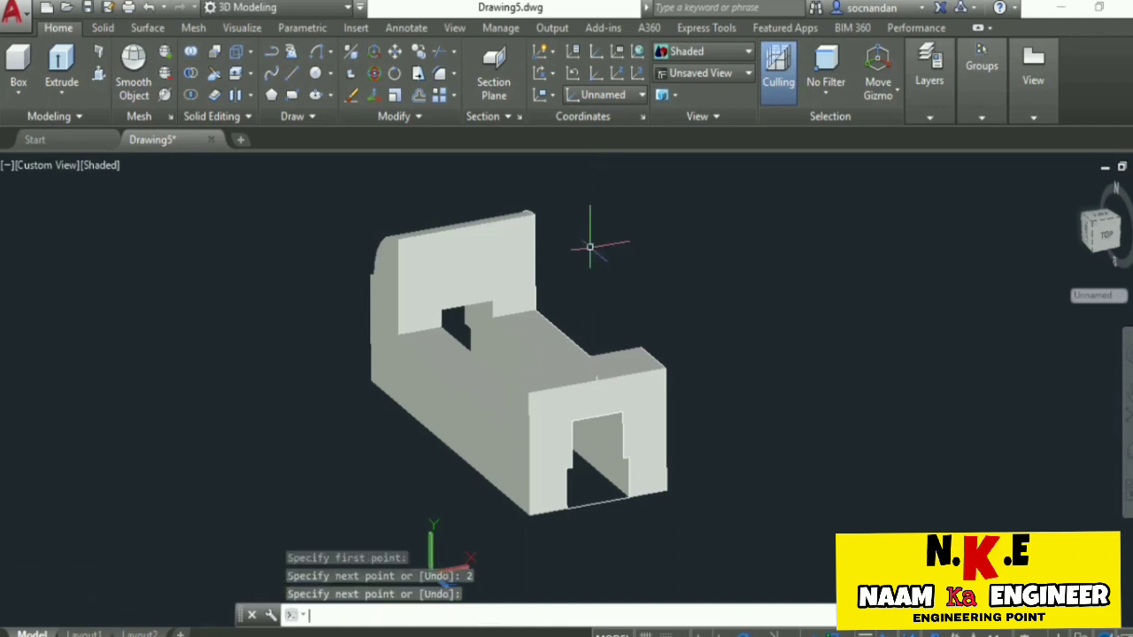
# Turn off Dynamic UCS and draw a circle of radius 16 centred on the short line's upper endpoint.
pyautogui.scroll(8, 587, 358)
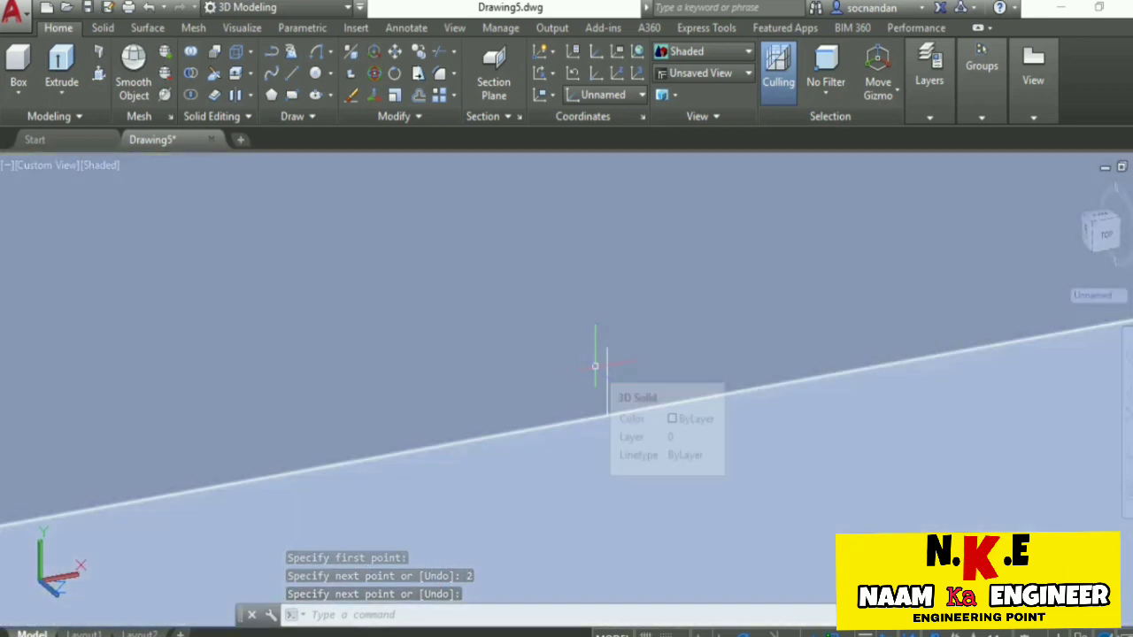
pyautogui.scroll(-3, 594, 363)
pyautogui.scroll(-4, 595, 365)
pyautogui.scroll(2, 619, 374)
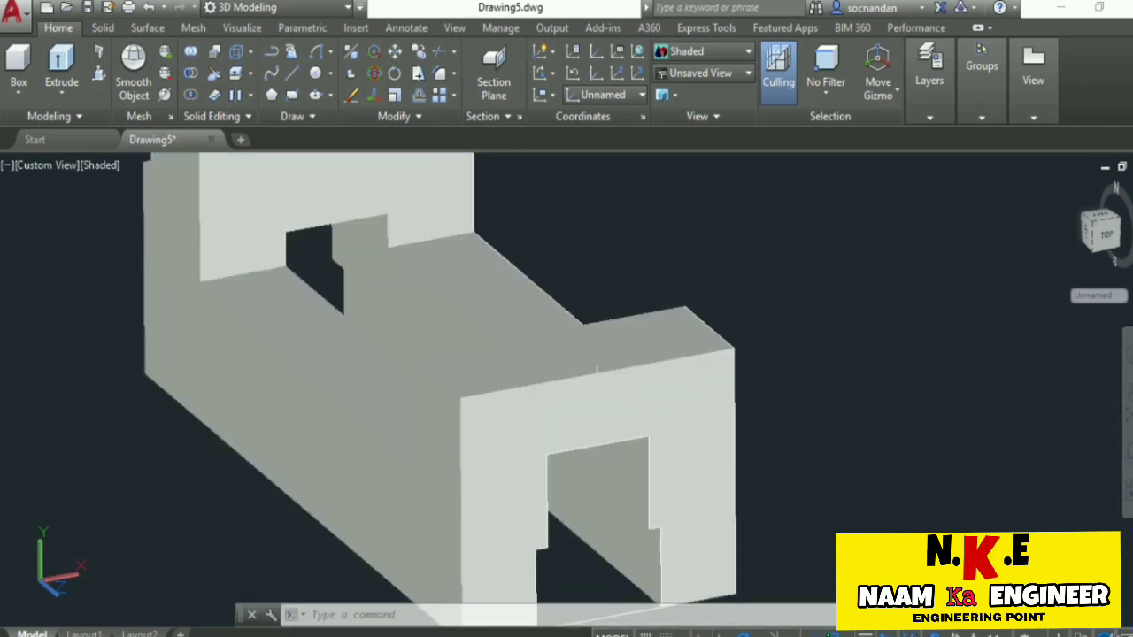
pyautogui.press('F6')
pyautogui.click(315, 75)
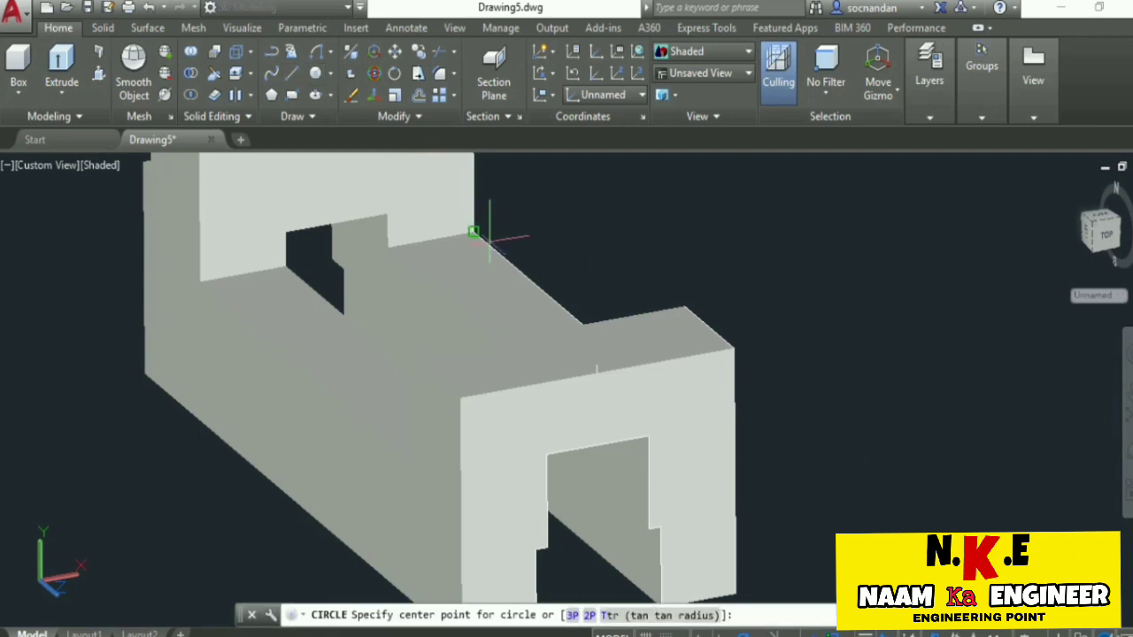
pyautogui.scroll(5, 597, 364)
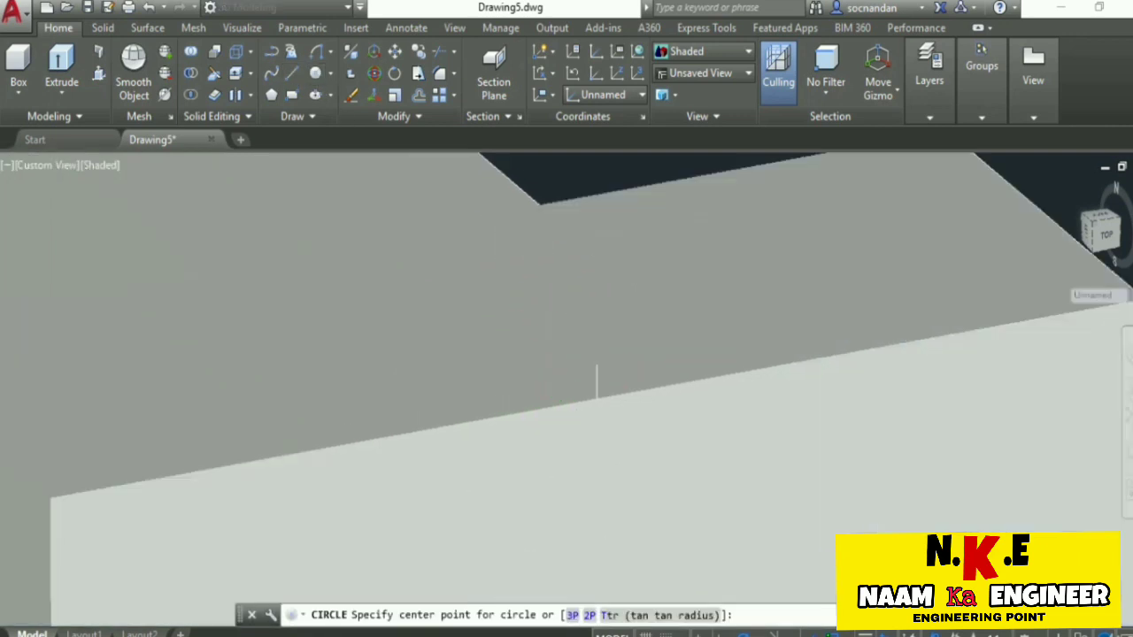
pyautogui.click(596, 364)
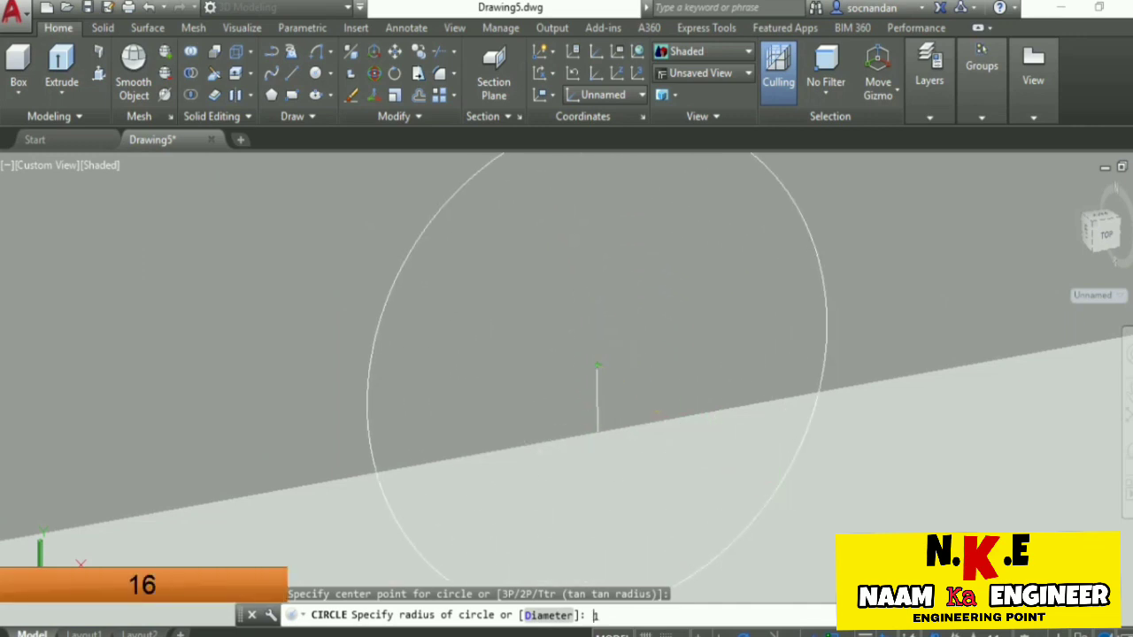
pyautogui.press('Return')
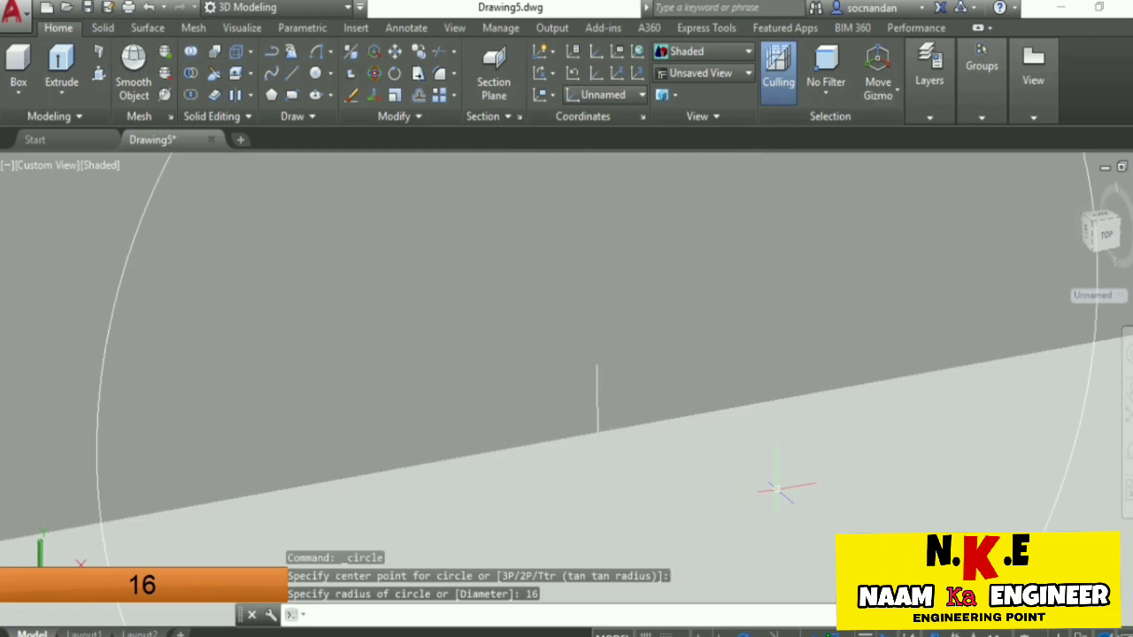
# Draw a concentric circle of radius 8 centred on the short line's upper endpoint.
pyautogui.press('Return')
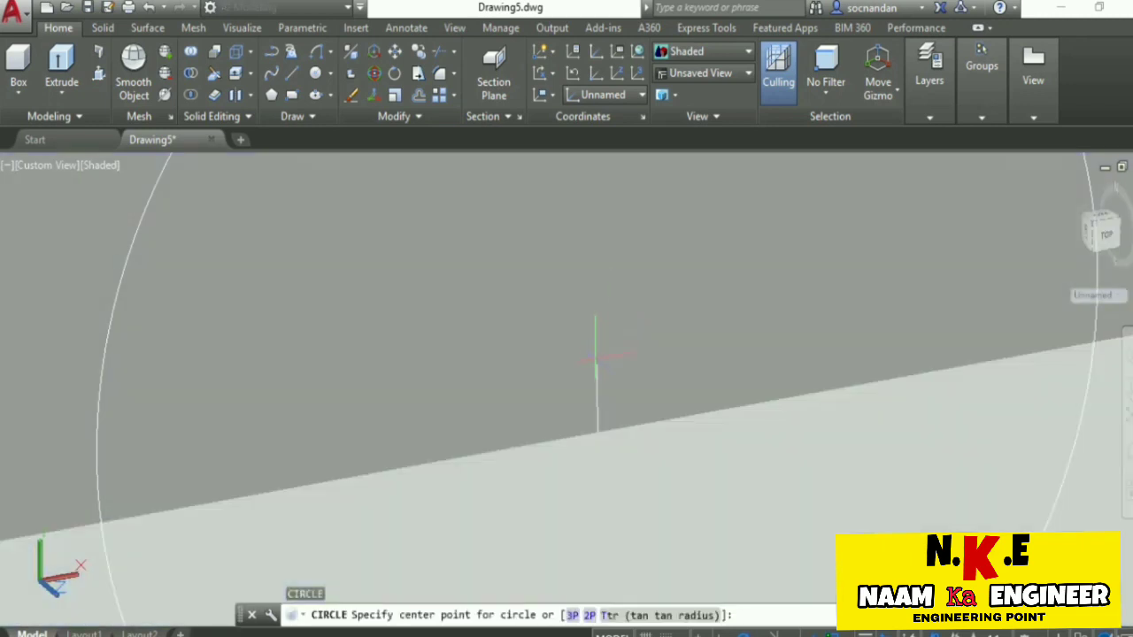
pyautogui.click(597, 364)
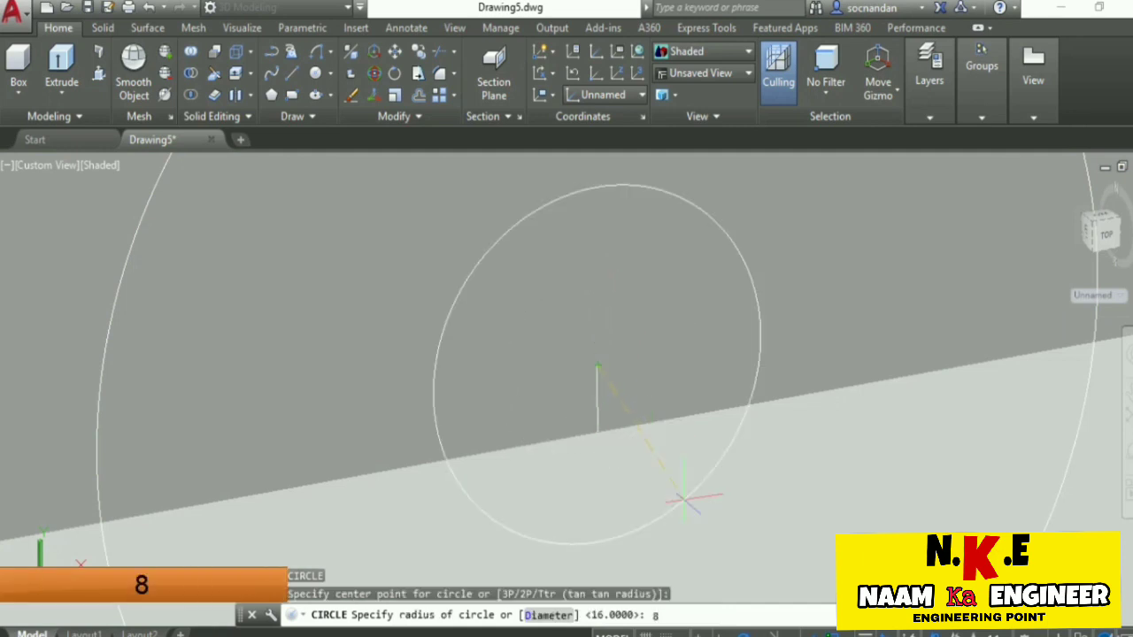
pyautogui.press('Return')
pyautogui.scroll(-5, 597, 433)
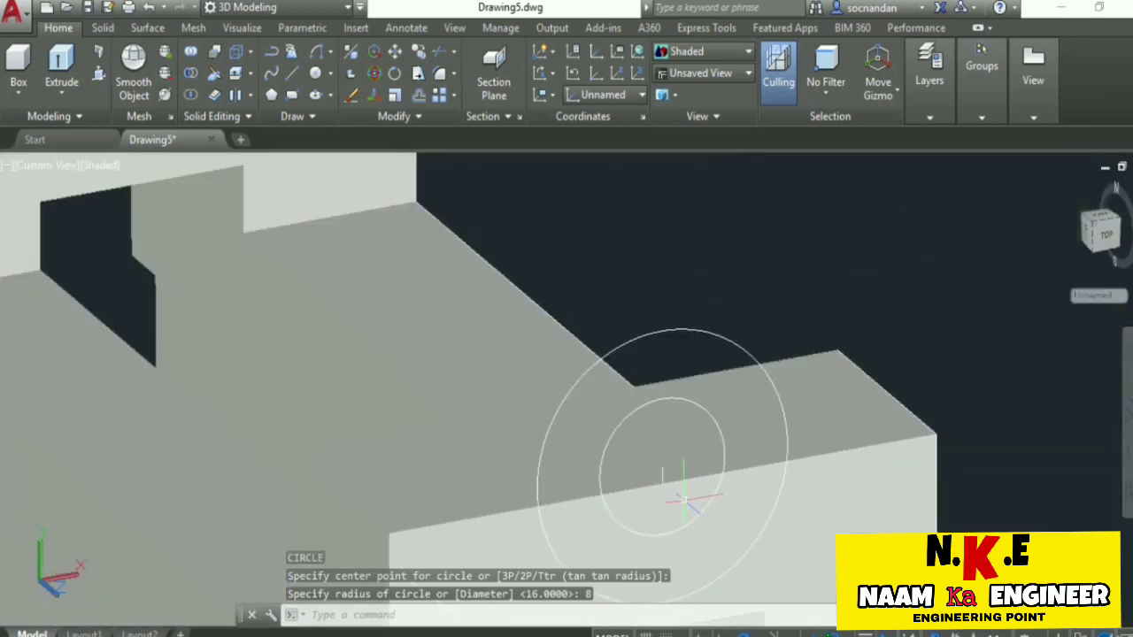
pyautogui.moveTo(685, 503); pyautogui.dragTo(663, 464, button='middle')
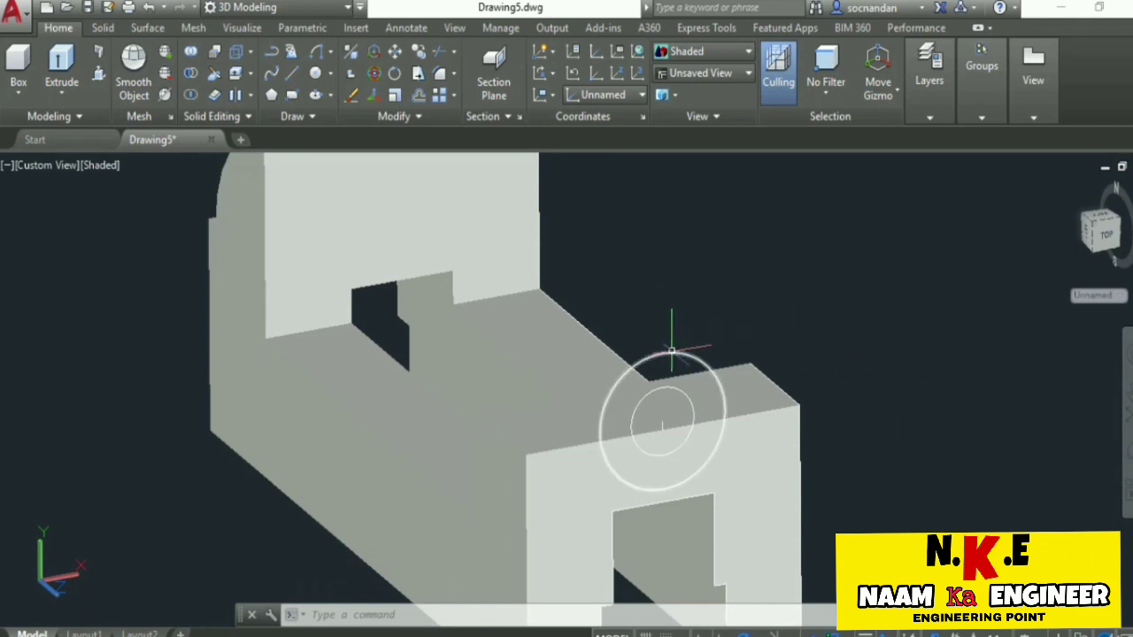
# Extrude the 16-radius circle back to the rear corner of the front block's top face to form a cylindrical boss.
pyautogui.click(61, 62)
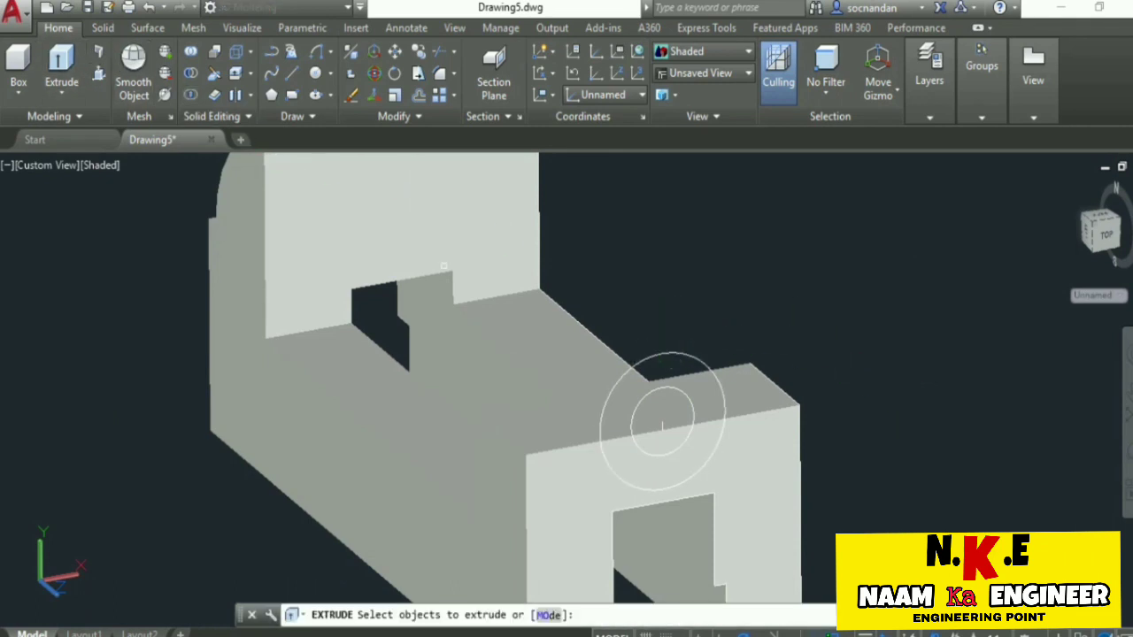
pyautogui.click(675, 352)
pyautogui.rightClick(708, 284)
pyautogui.click(730, 298)
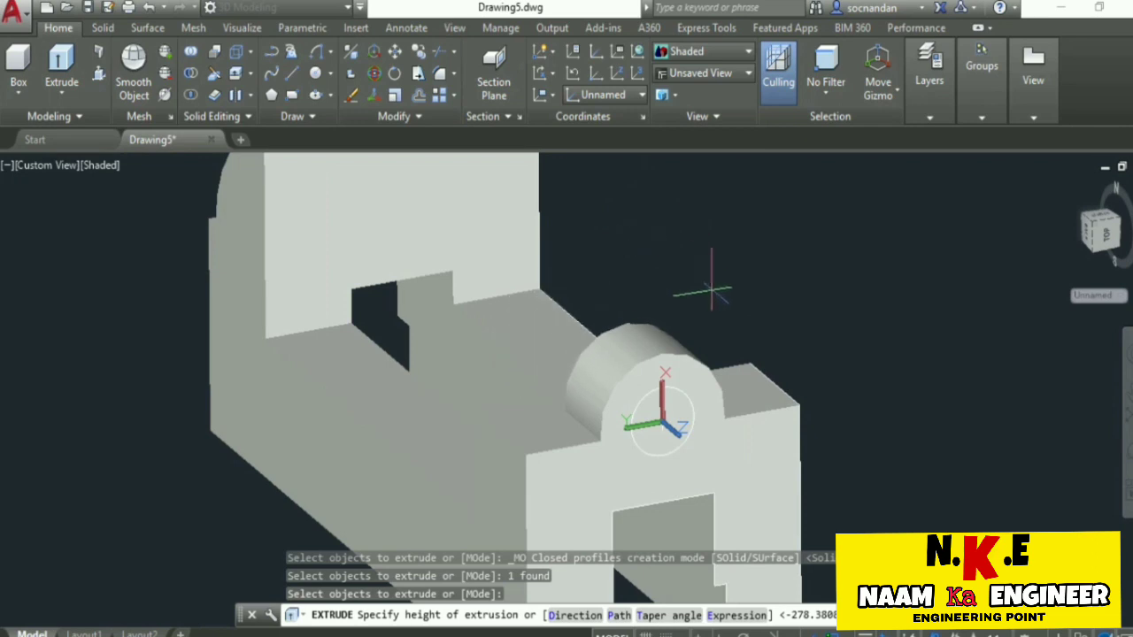
pyautogui.click(751, 362)
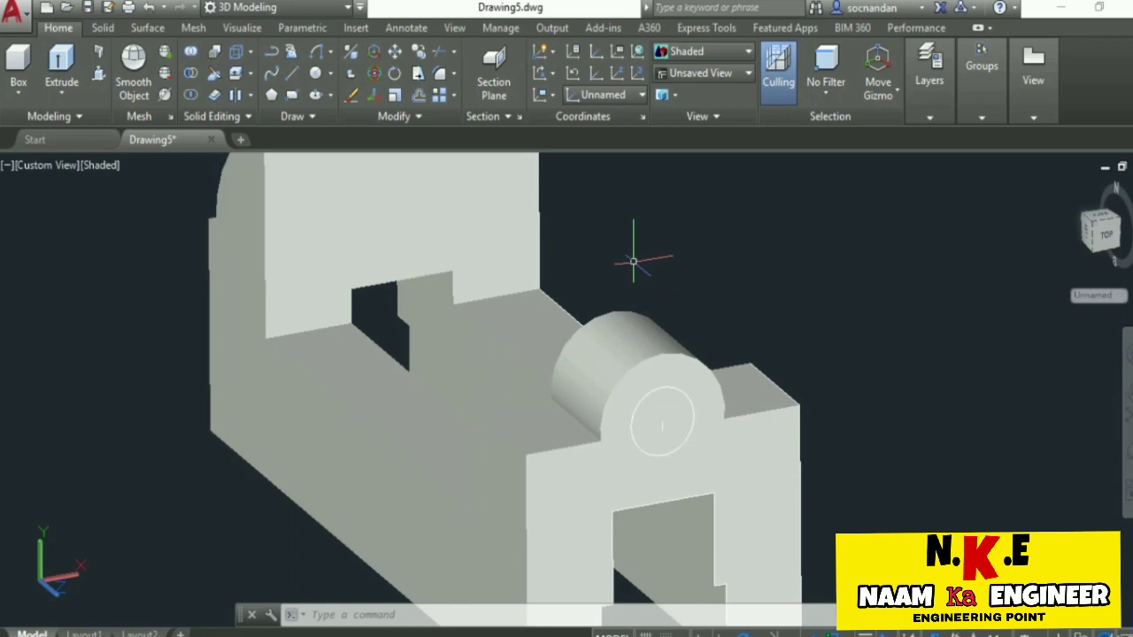
# Union the cylindrical boss with the main body, selecting the whole model.
pyautogui.click(357, 164)
pyautogui.click(189, 53)
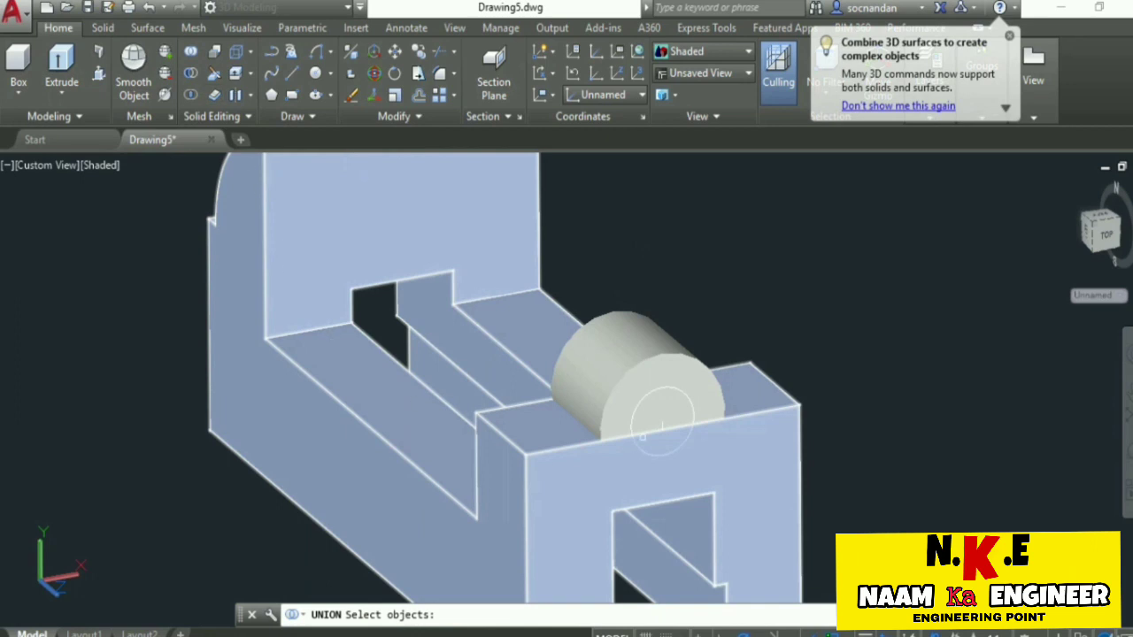
pyautogui.scroll(-3, 662, 423)
pyautogui.click(759, 552)
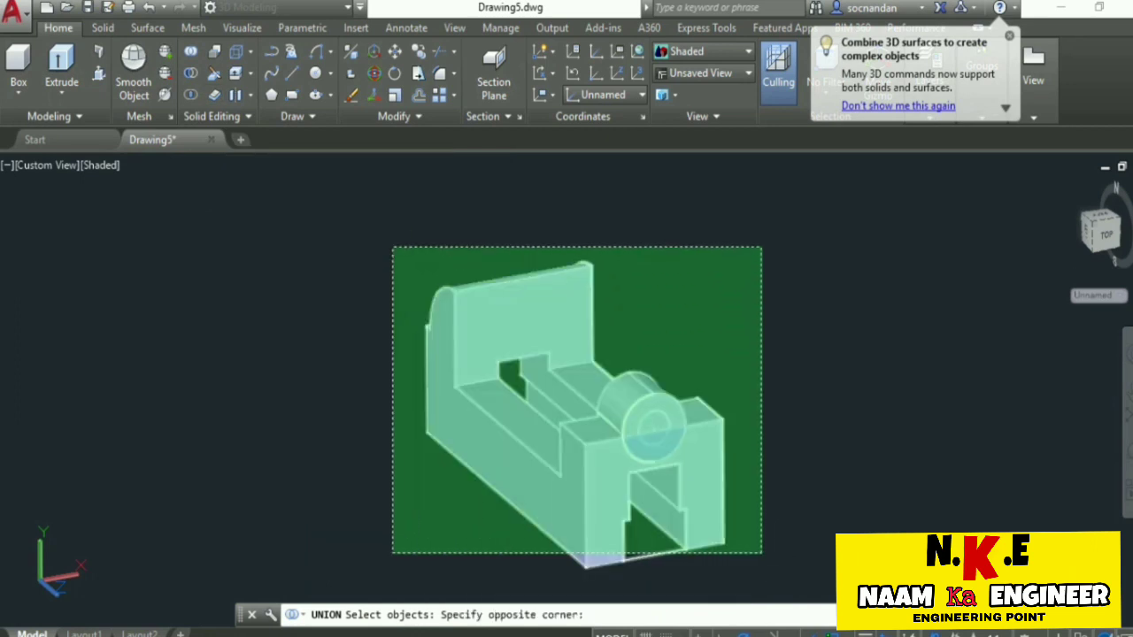
pyautogui.click(393, 247)
pyautogui.press('Return')
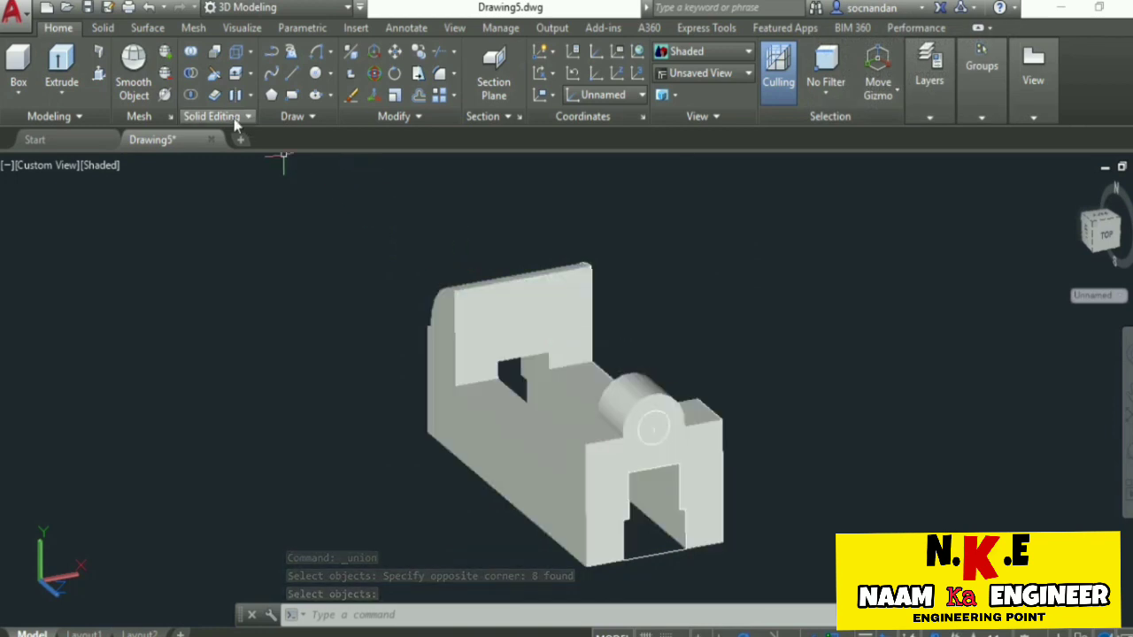
# Presspull the 8-radius circle area back through the cylindrical boss to cut a through hole.
pyautogui.click(99, 74)
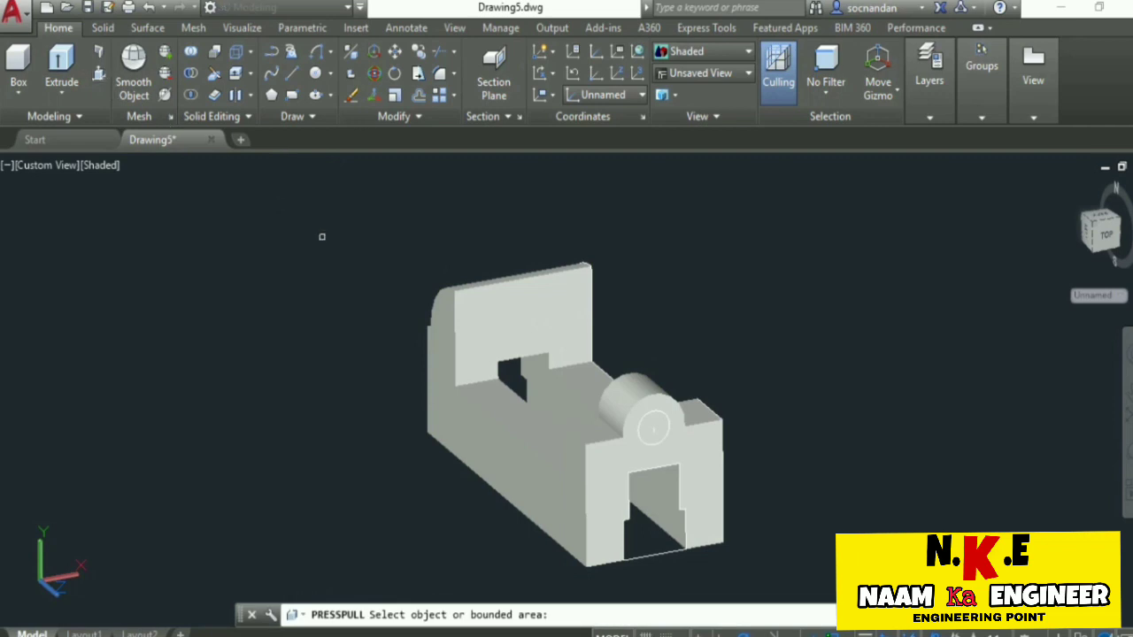
pyautogui.click(655, 429)
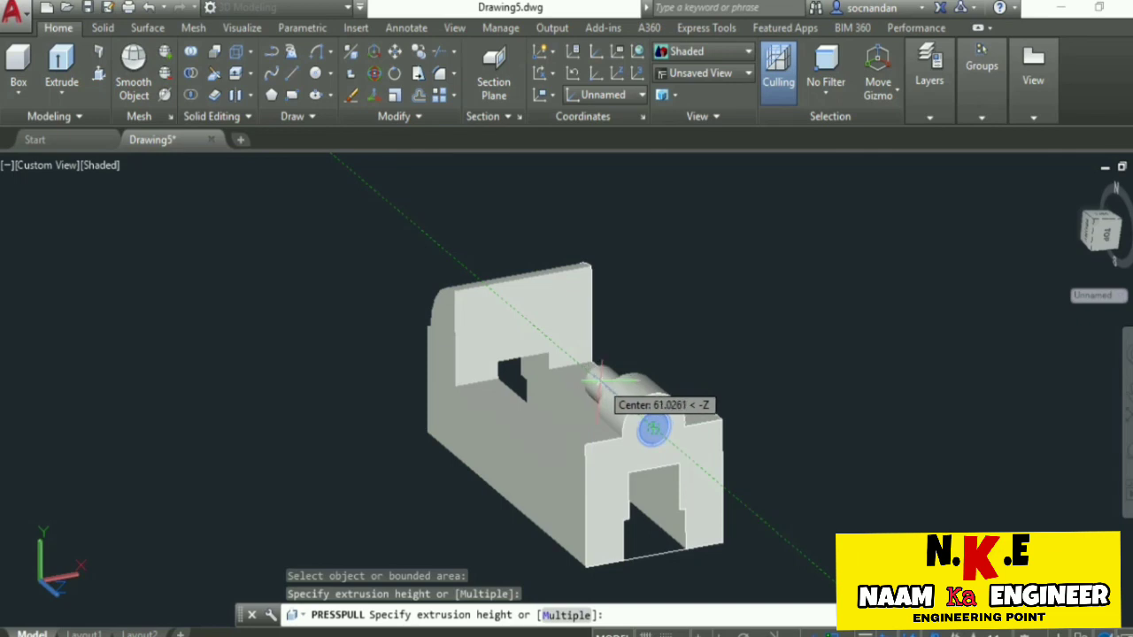
pyautogui.click(602, 380)
pyautogui.press('Return')
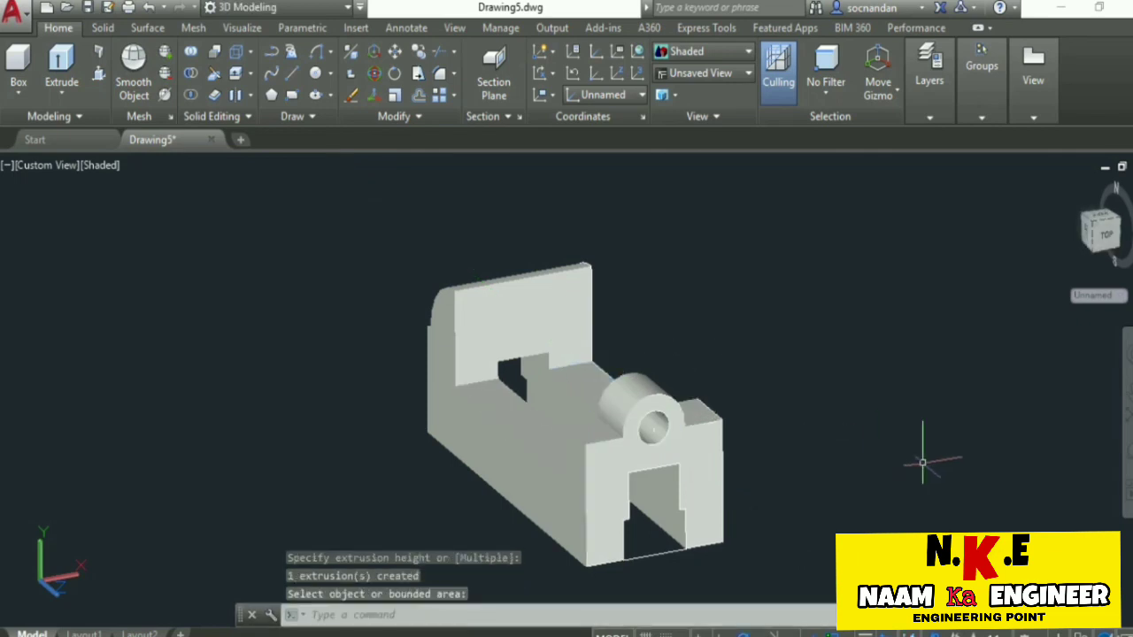
# Move the finished solid aside, clear of its construction profiles.
pyautogui.click(1128, 453)
pyautogui.moveTo(589, 330)
pyautogui.mouseDown()
pyautogui.moveTo(698, 528)
pyautogui.moveTo(595, 346)
pyautogui.mouseUp()
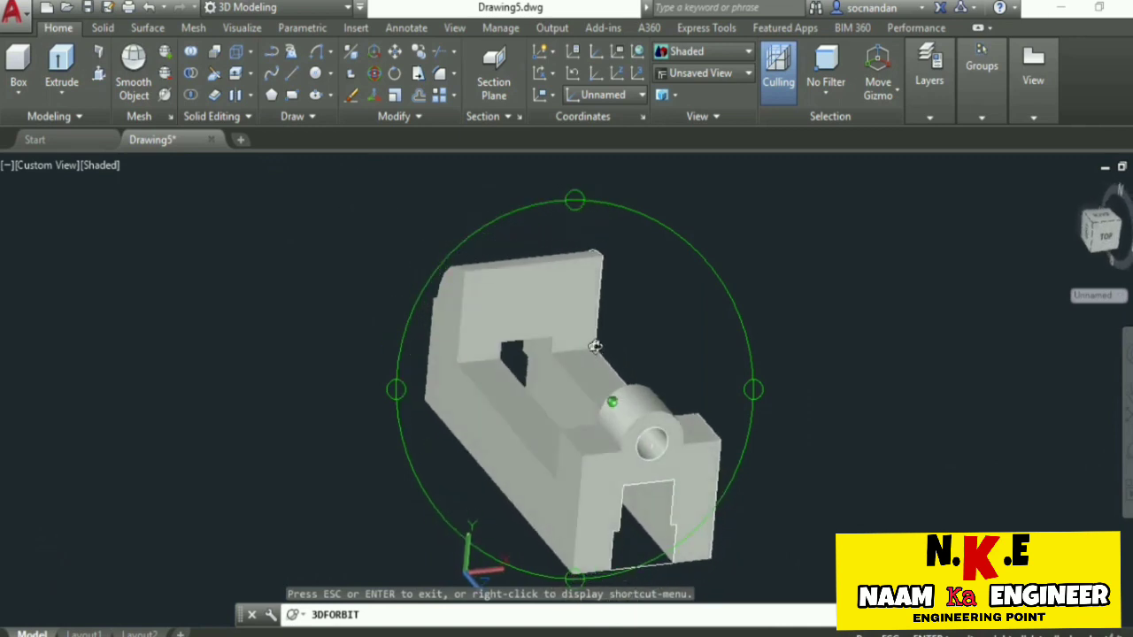
pyautogui.moveTo(601, 353); pyautogui.dragTo(581, 332)
pyautogui.press('Escape')
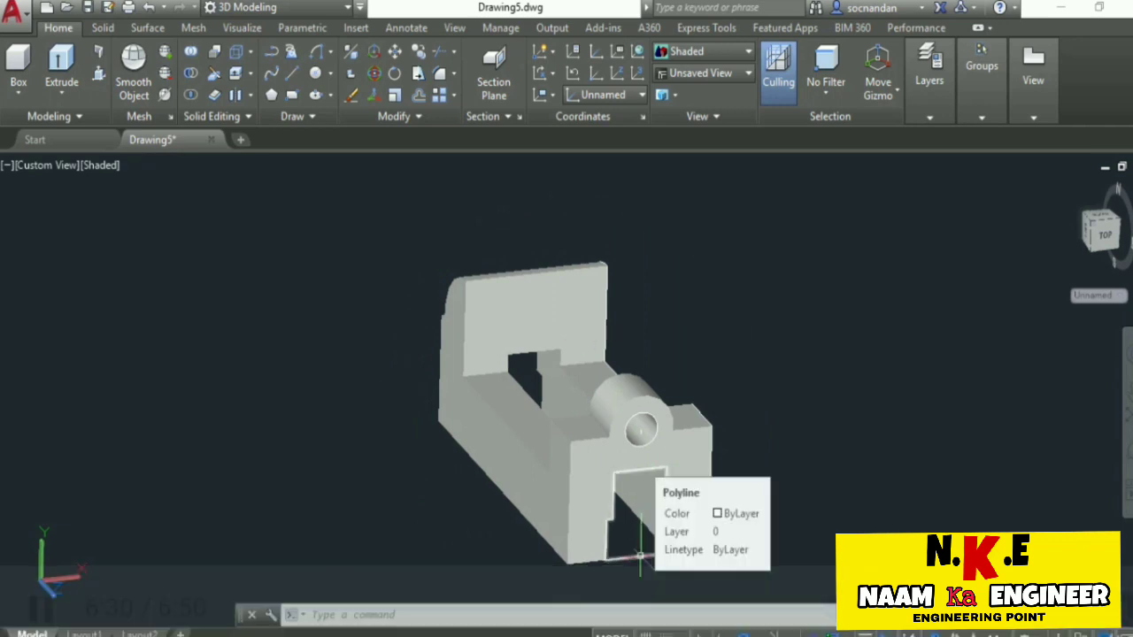
pyautogui.click(482, 408)
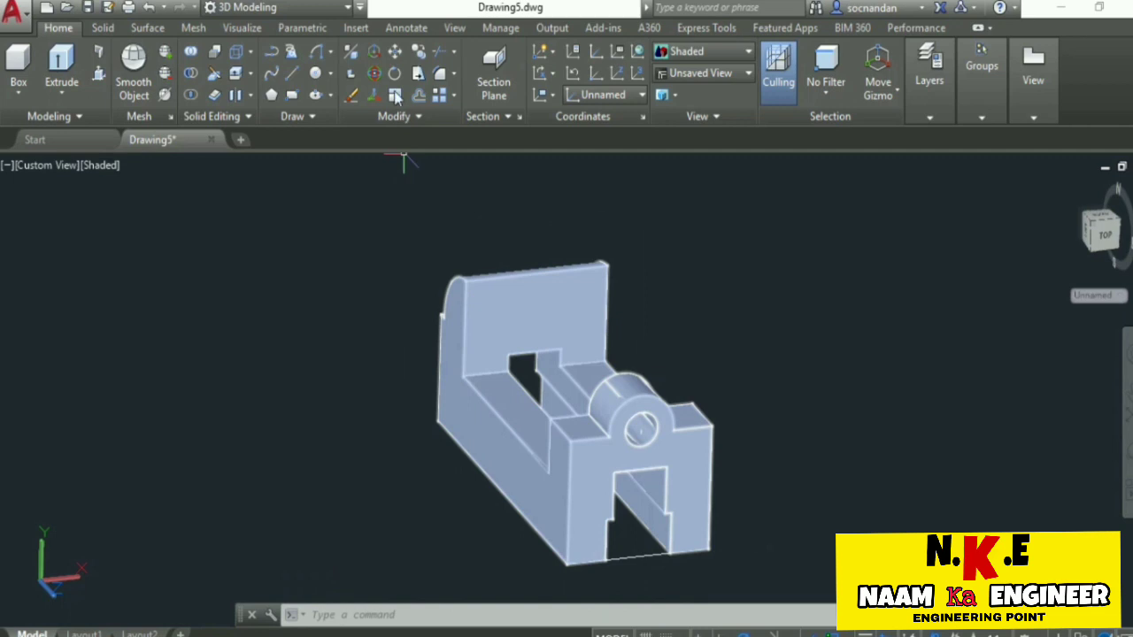
pyautogui.click(460, 293)
pyautogui.press('Return')
pyautogui.click(397, 316)
pyautogui.click(177, 276)
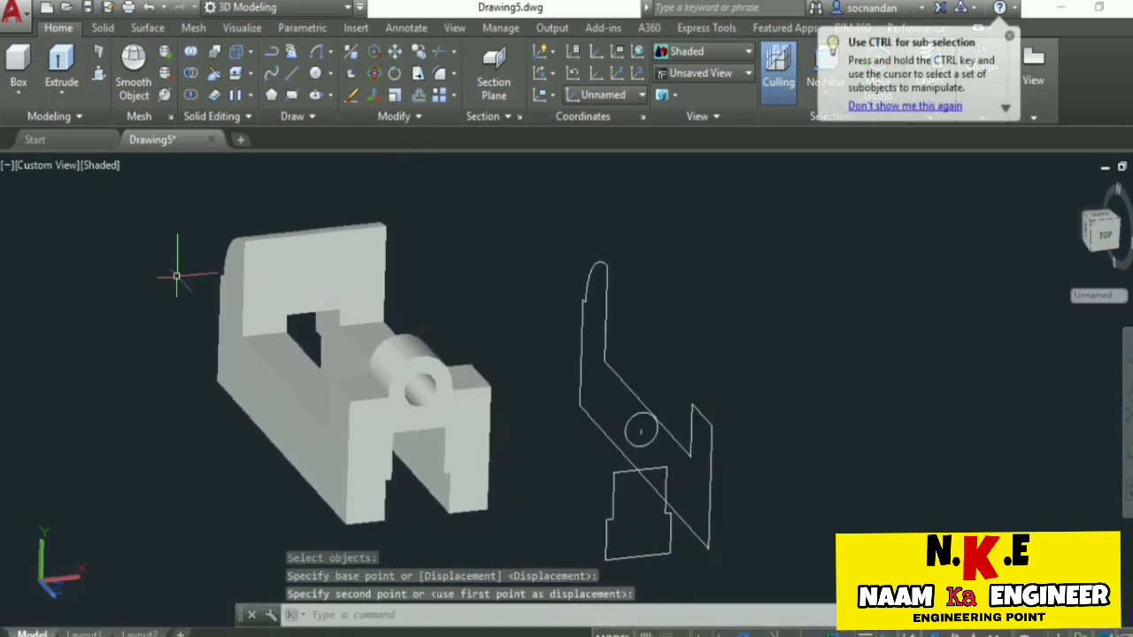
# Erase all leftover construction geometry beside the solid: the side profile, stepped profile, circle and short line.
pyautogui.click(757, 580)
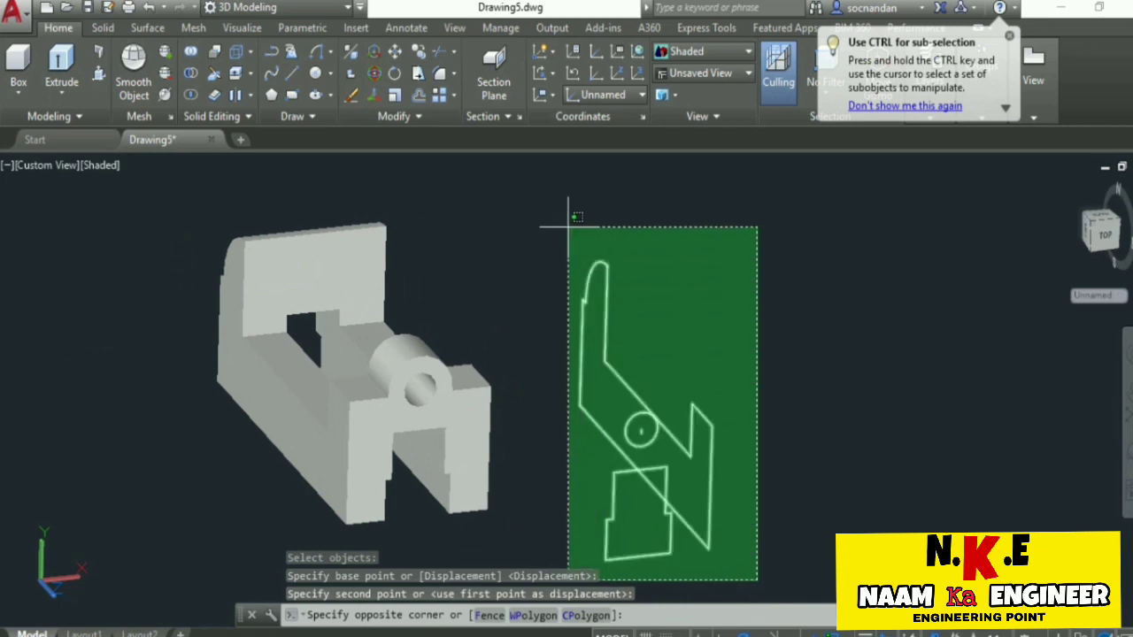
pyautogui.click(646, 424)
pyautogui.rightClick(664, 243)
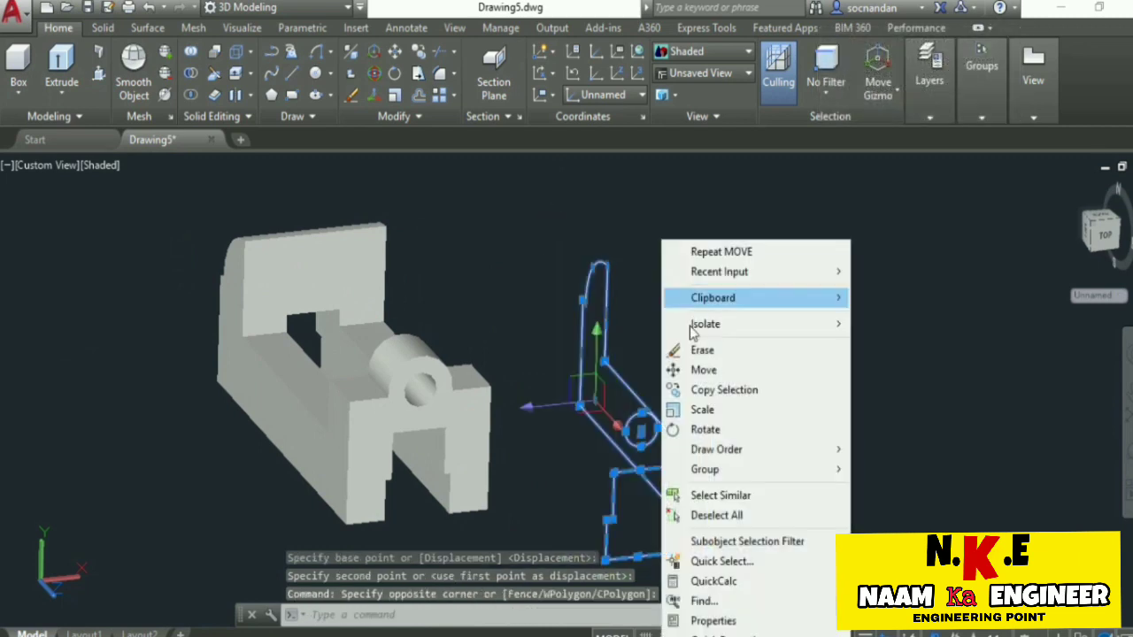
pyautogui.click(702, 351)
pyautogui.moveTo(576, 387)
pyautogui.mouseDown(button='middle')
pyautogui.moveTo(637, 426)
pyautogui.moveTo(757, 436)
pyautogui.mouseUp(button='middle')
pyautogui.click(1128, 452)
pyautogui.moveTo(613, 312)
pyautogui.mouseDown()
pyautogui.moveTo(523, 412)
pyautogui.moveTo(662, 374)
pyautogui.moveTo(649, 309)
pyautogui.moveTo(625, 313)
pyautogui.mouseUp()
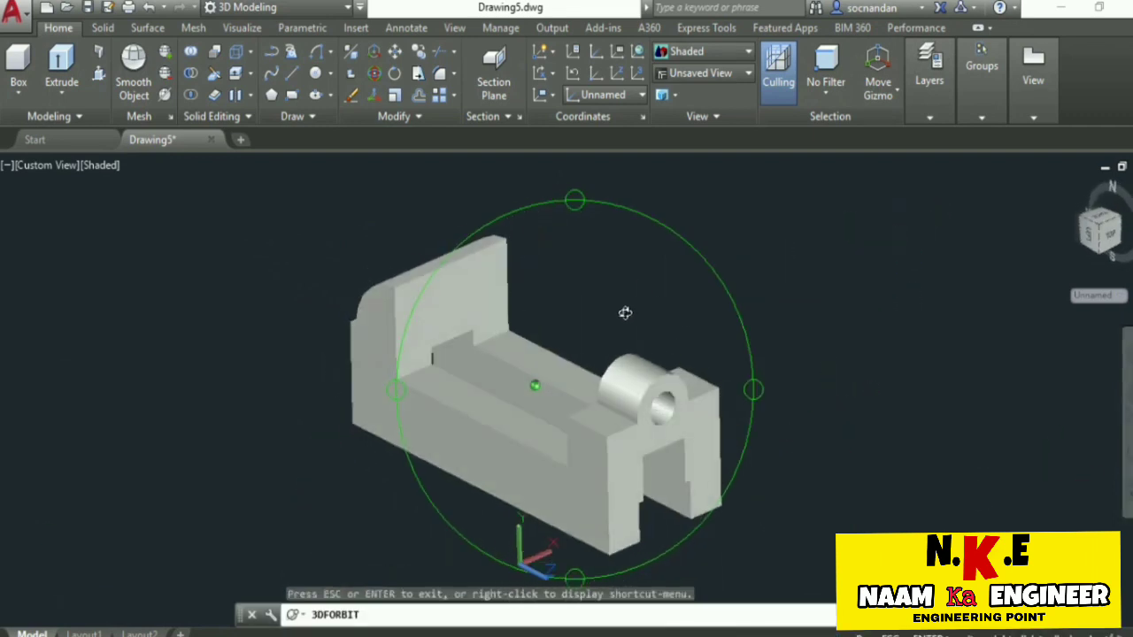
pyautogui.press('Escape')
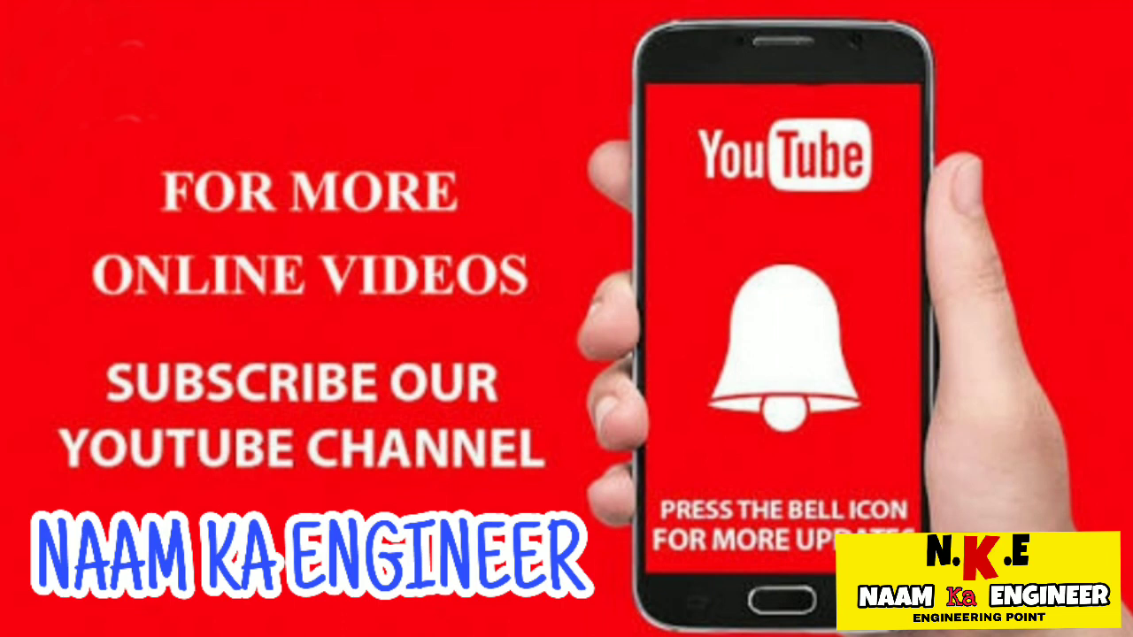